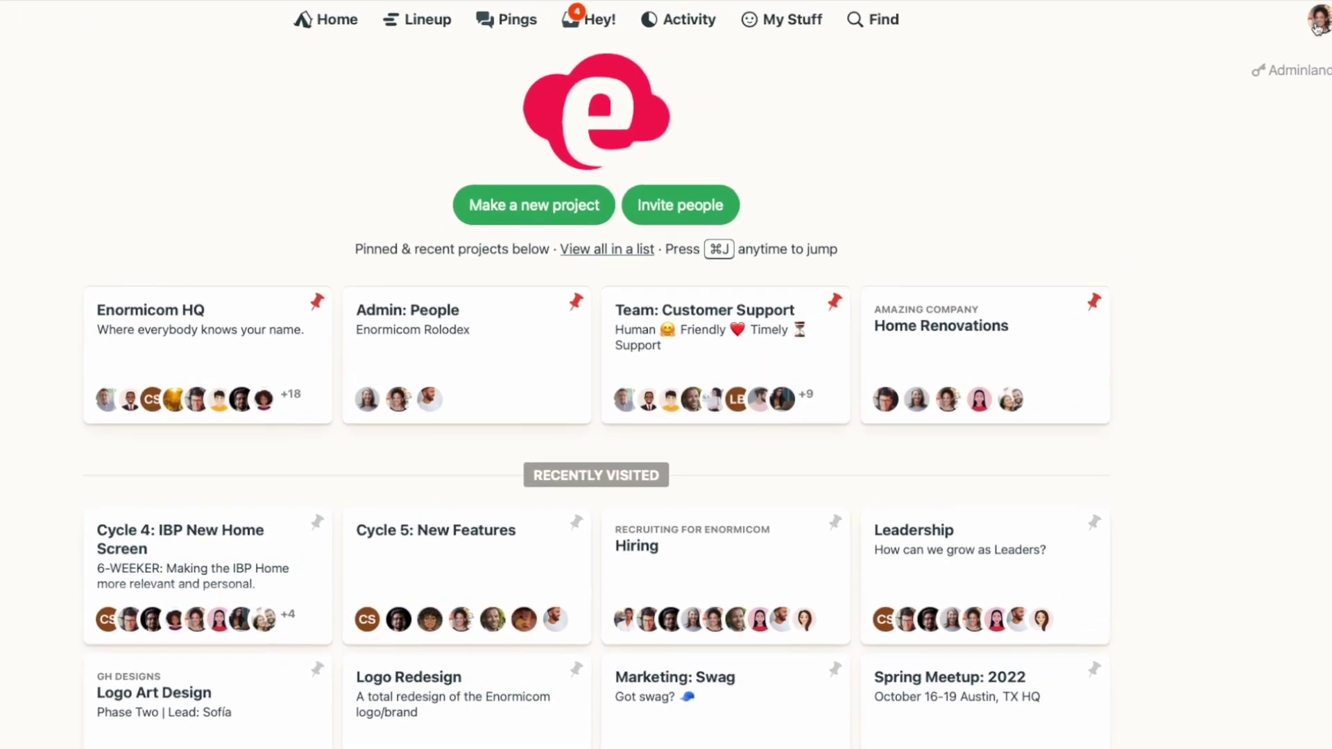
Step: Under Appearance, try purple and blue, settle on the green colour theme, and set Always dark
click(1313, 16)
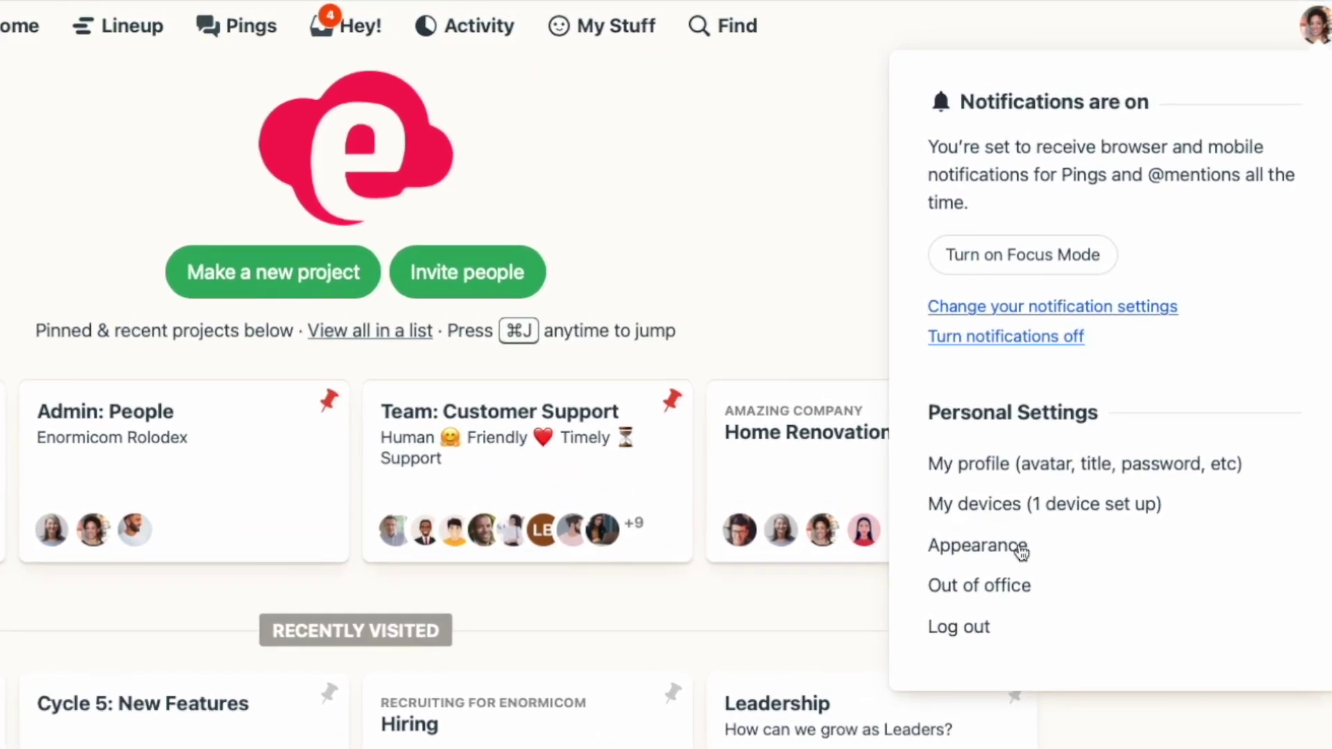
click(979, 545)
click(585, 236)
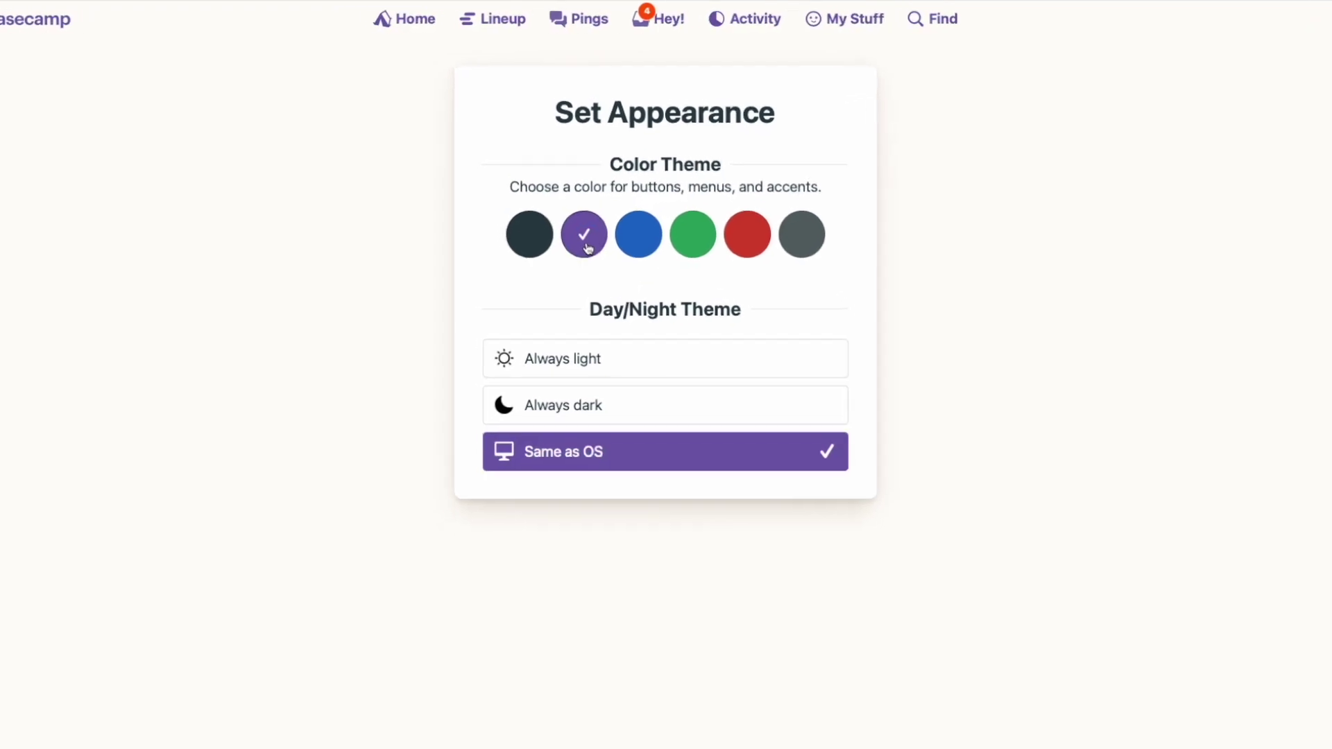
click(638, 236)
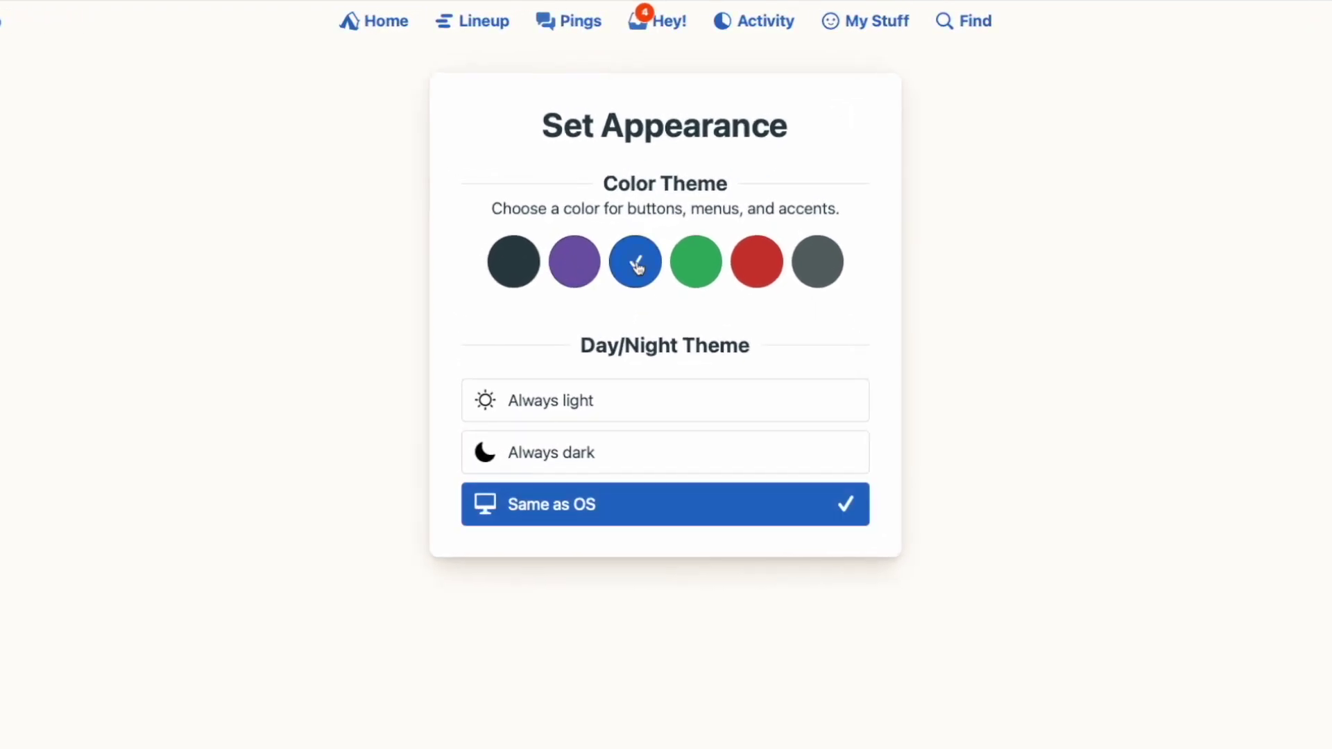
click(693, 278)
click(682, 452)
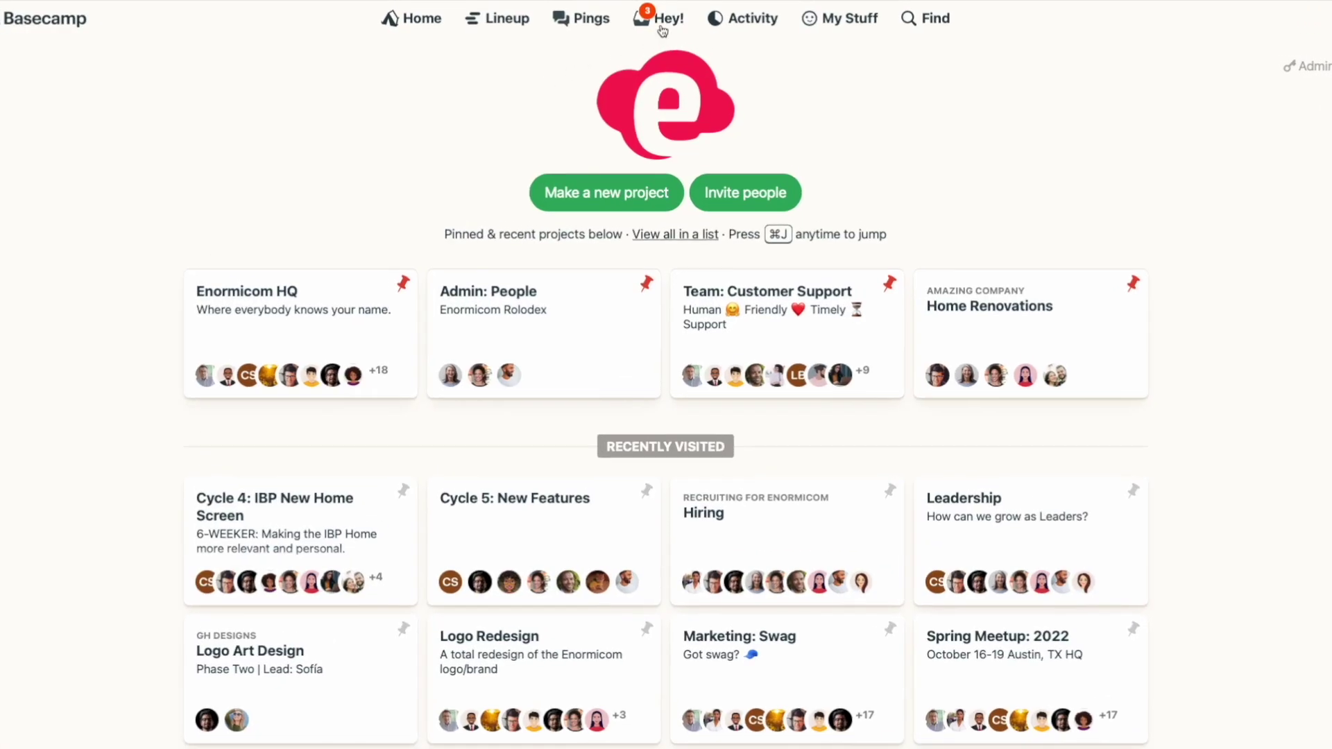
Step: Open the Hey! link in a new browser tab and scroll through the Heystack there
right_click(666, 18)
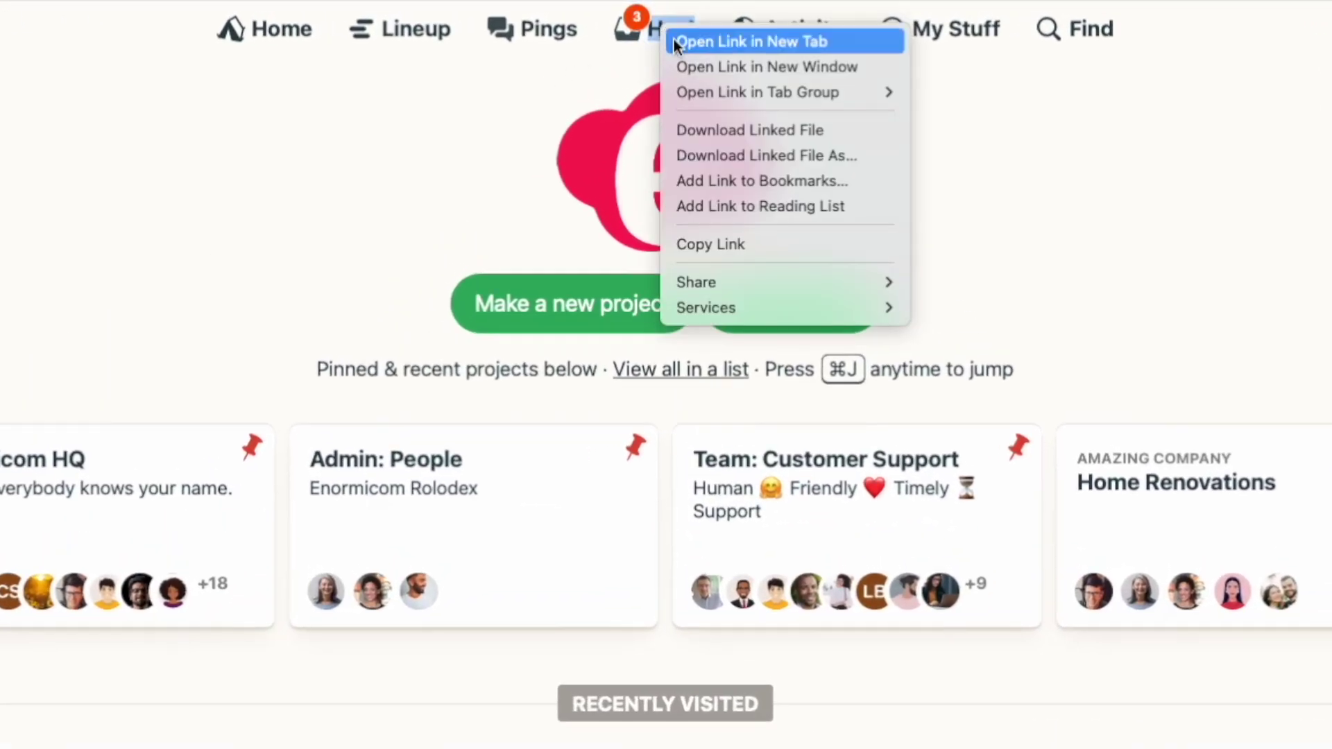
click(673, 39)
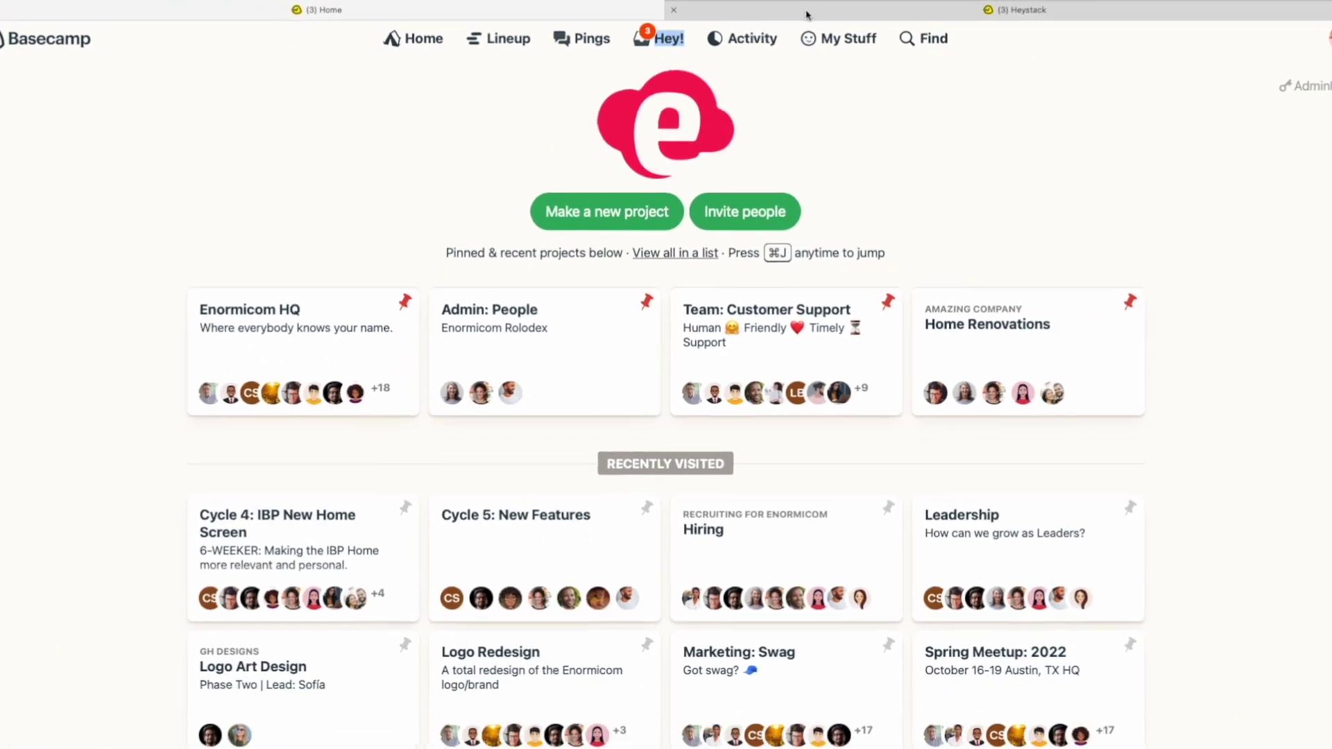
click(898, 22)
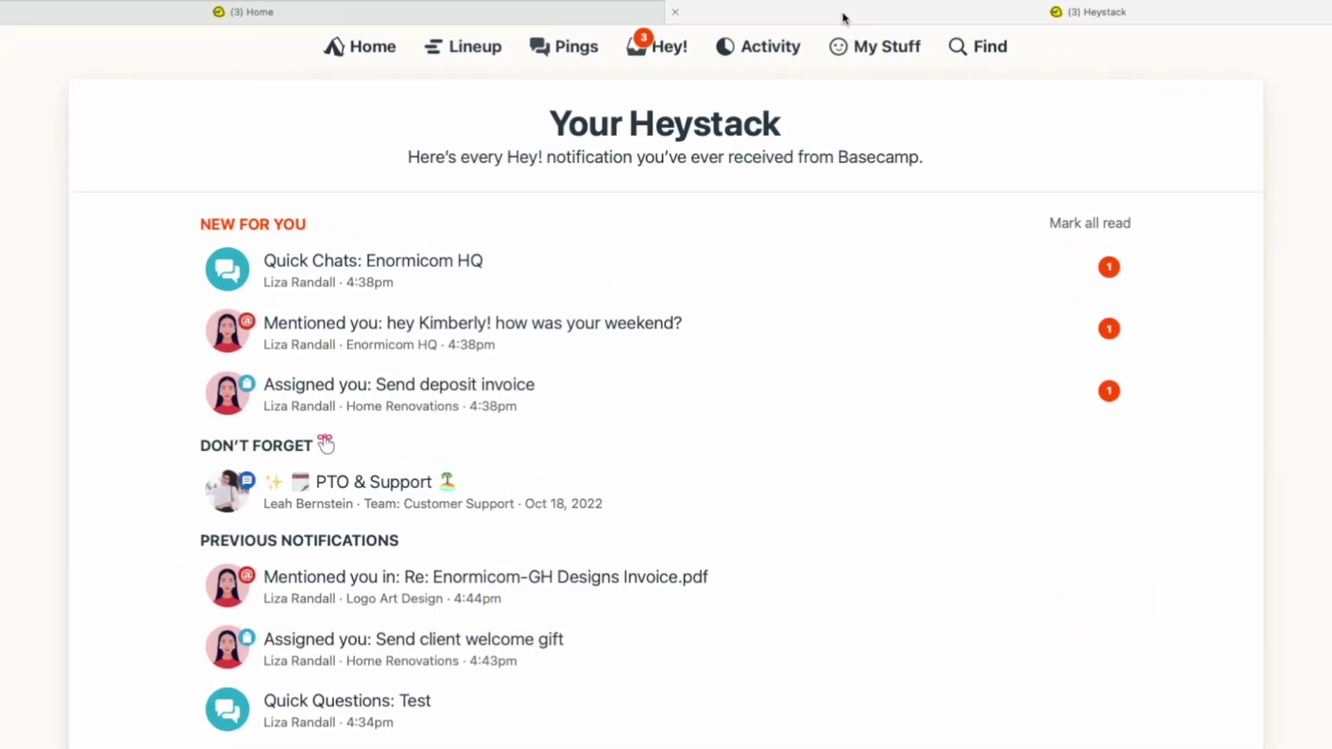
scroll(666, 409, down, 5)
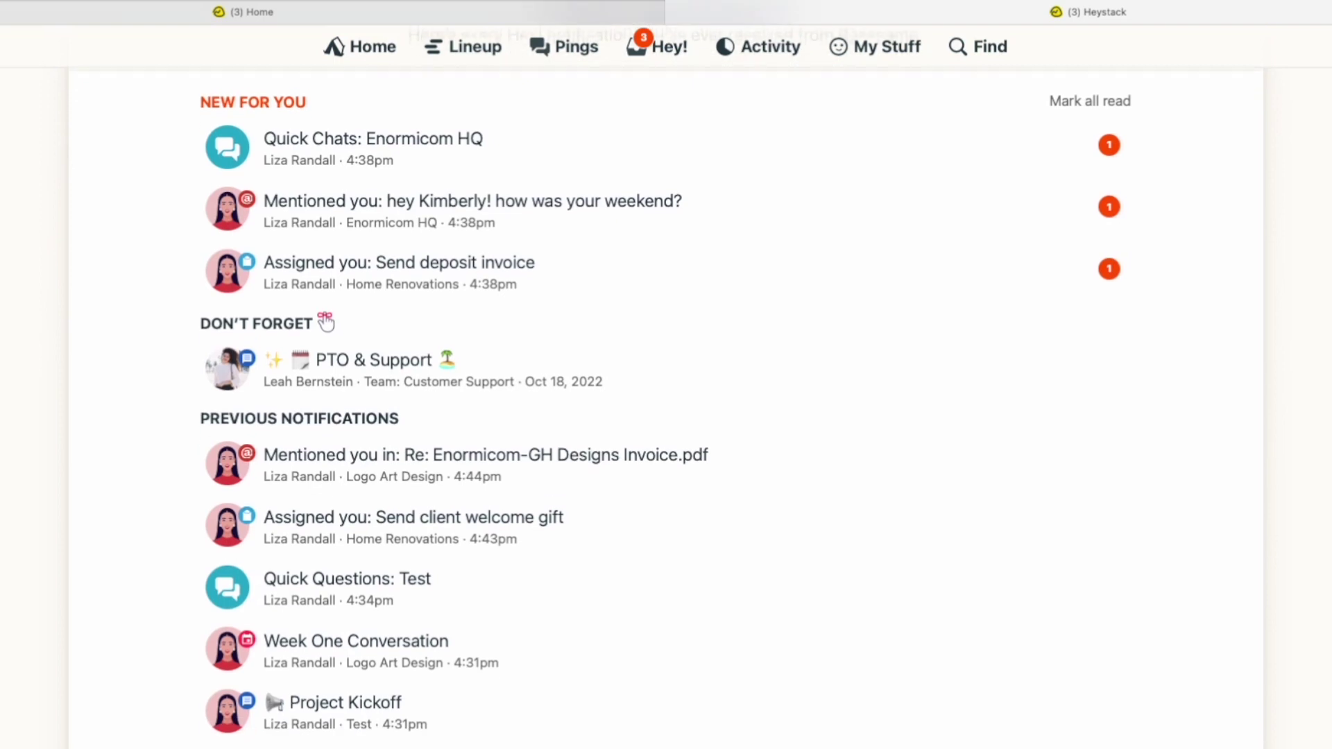
scroll(326, 271, down, 5)
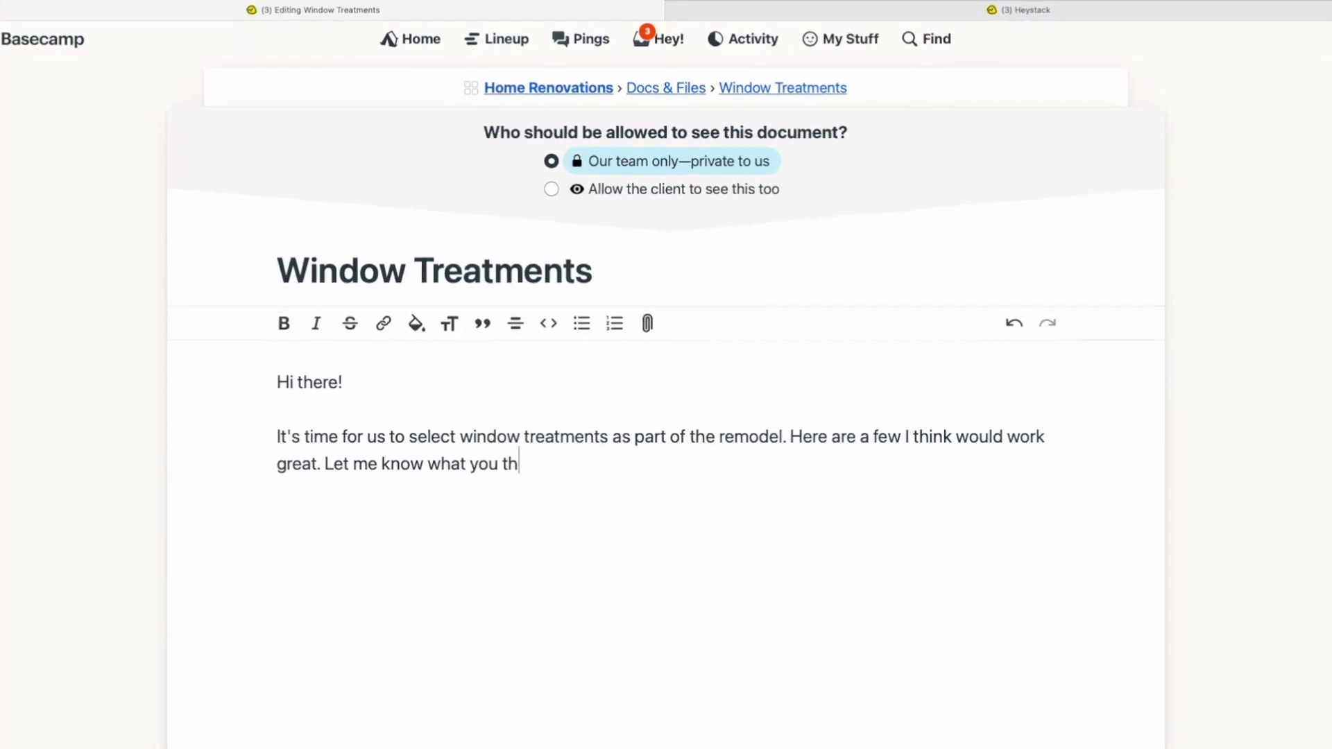
Step: End the draft with 'ink!', cancel leaving it, then open Quick Chats: Enormicom HQ from the Heystack tab
text(ink!)
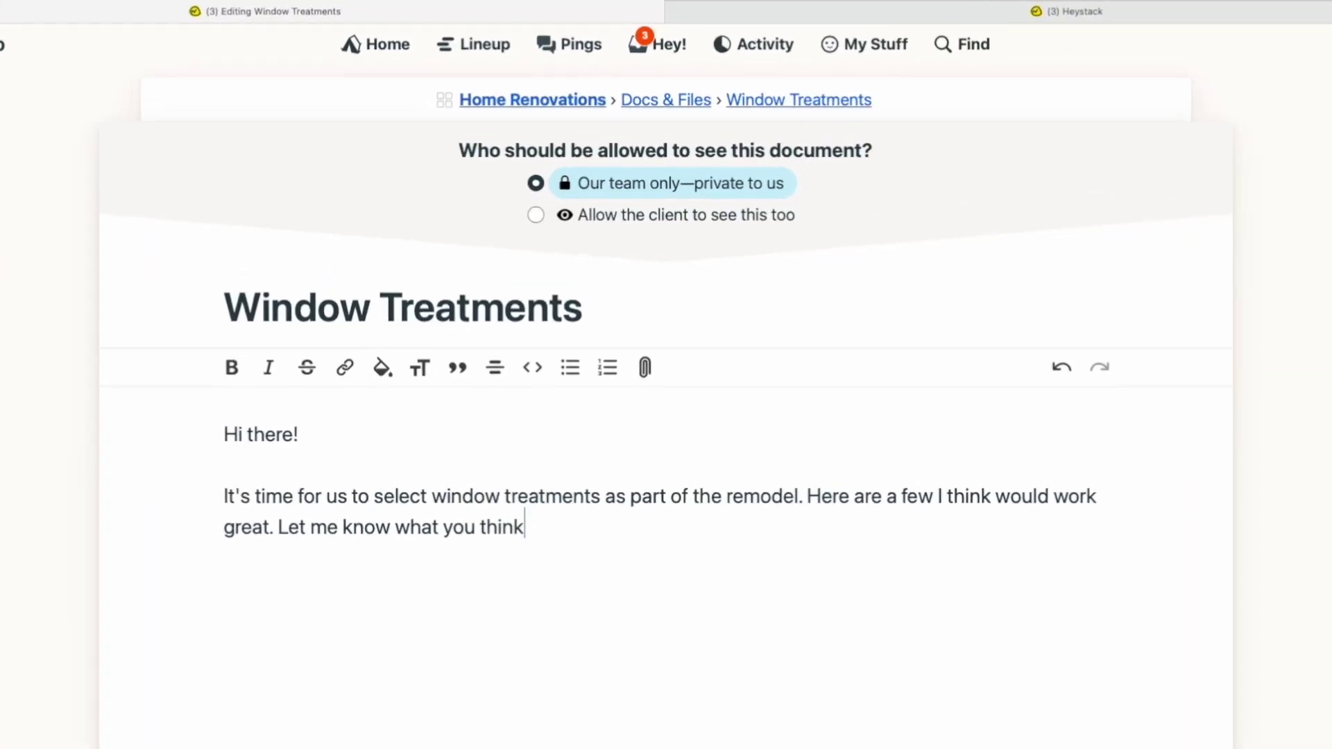
click(647, 55)
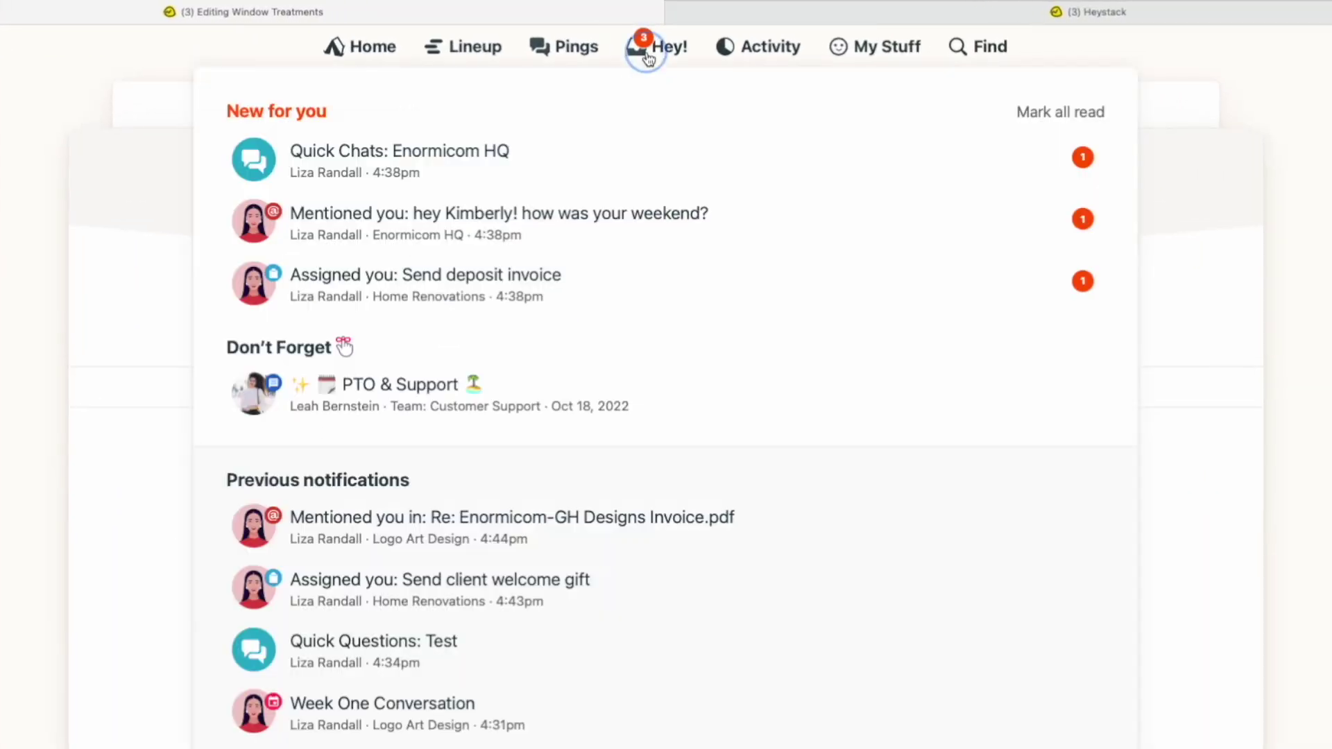
click(574, 158)
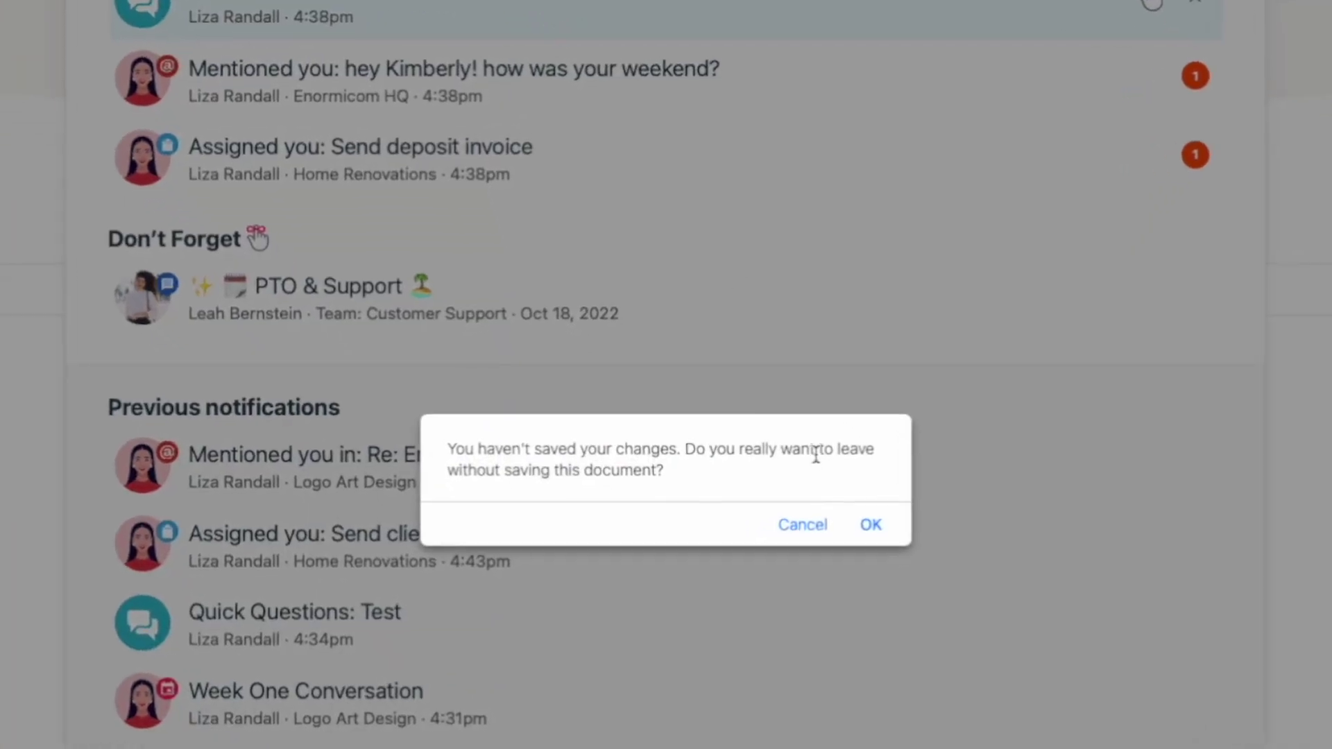
click(804, 525)
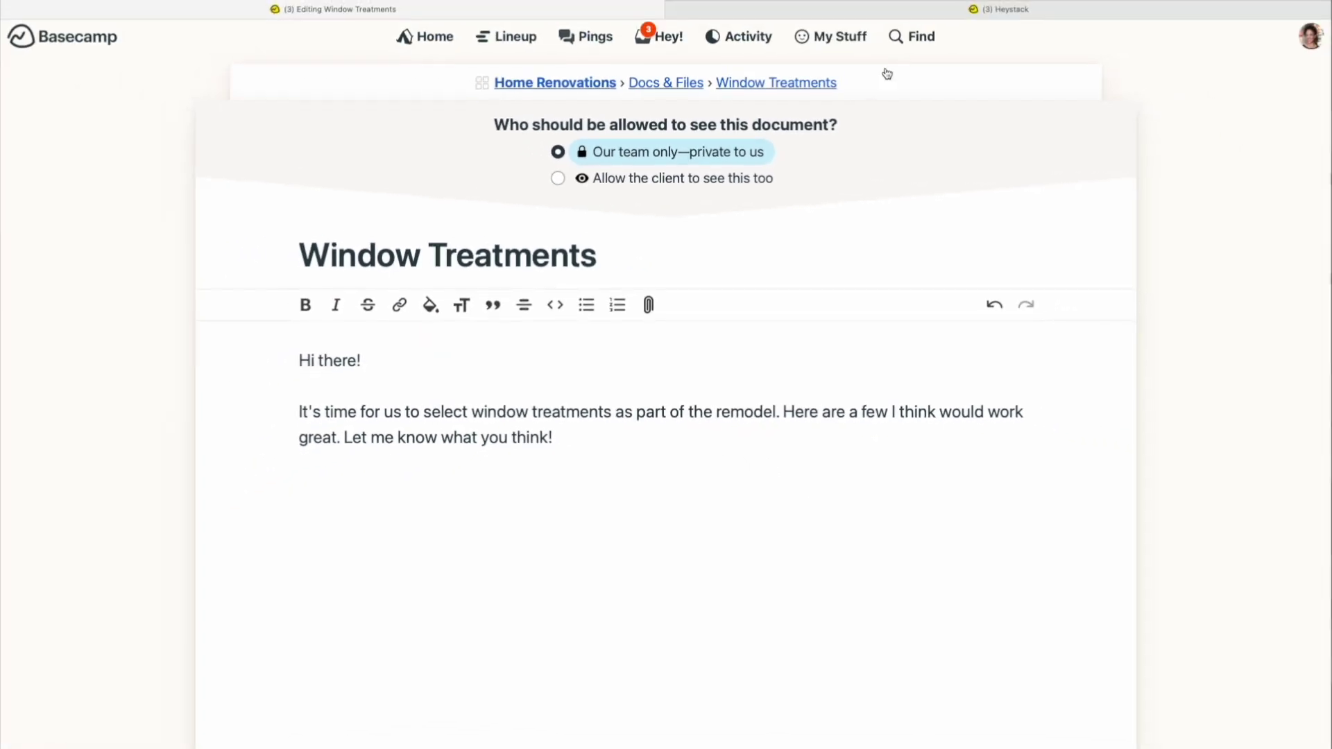
click(950, 9)
click(515, 215)
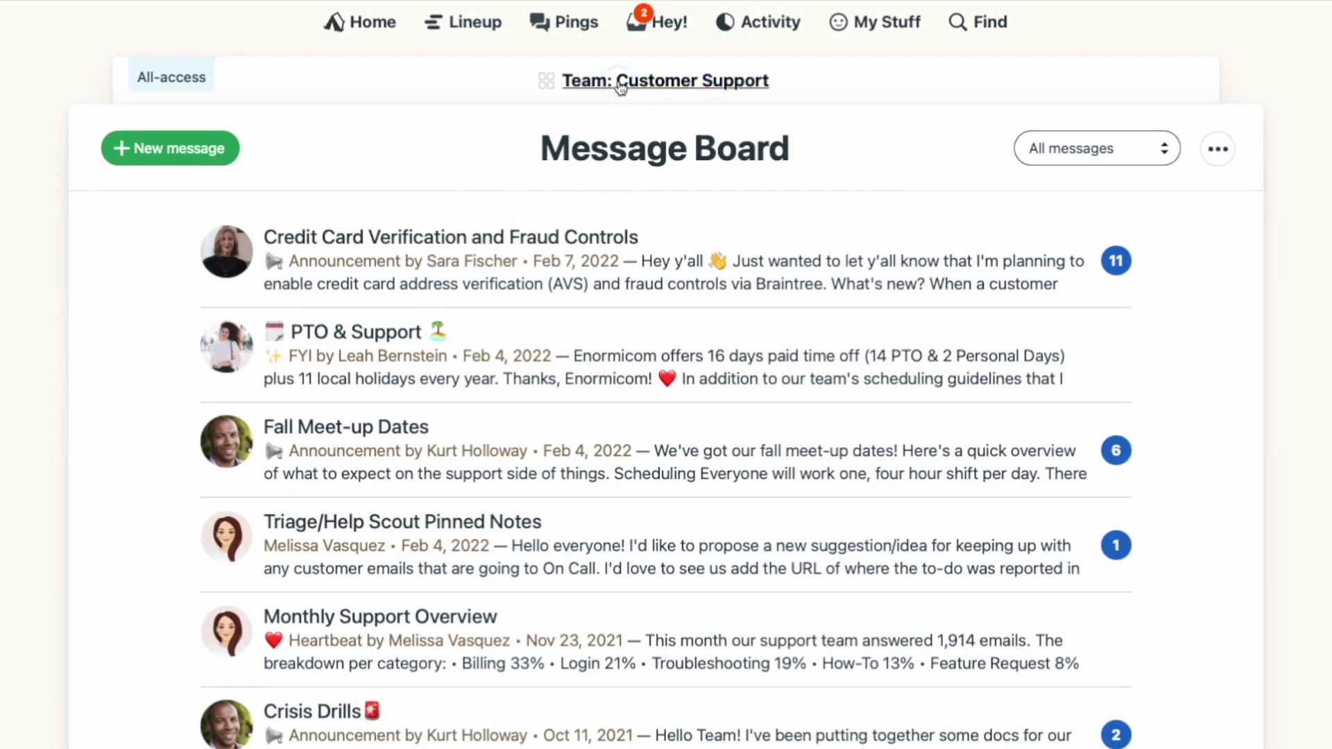
Step: Reach Customer Support's To-dos via the project breadcrumb, then again via the project tools grid
click(619, 84)
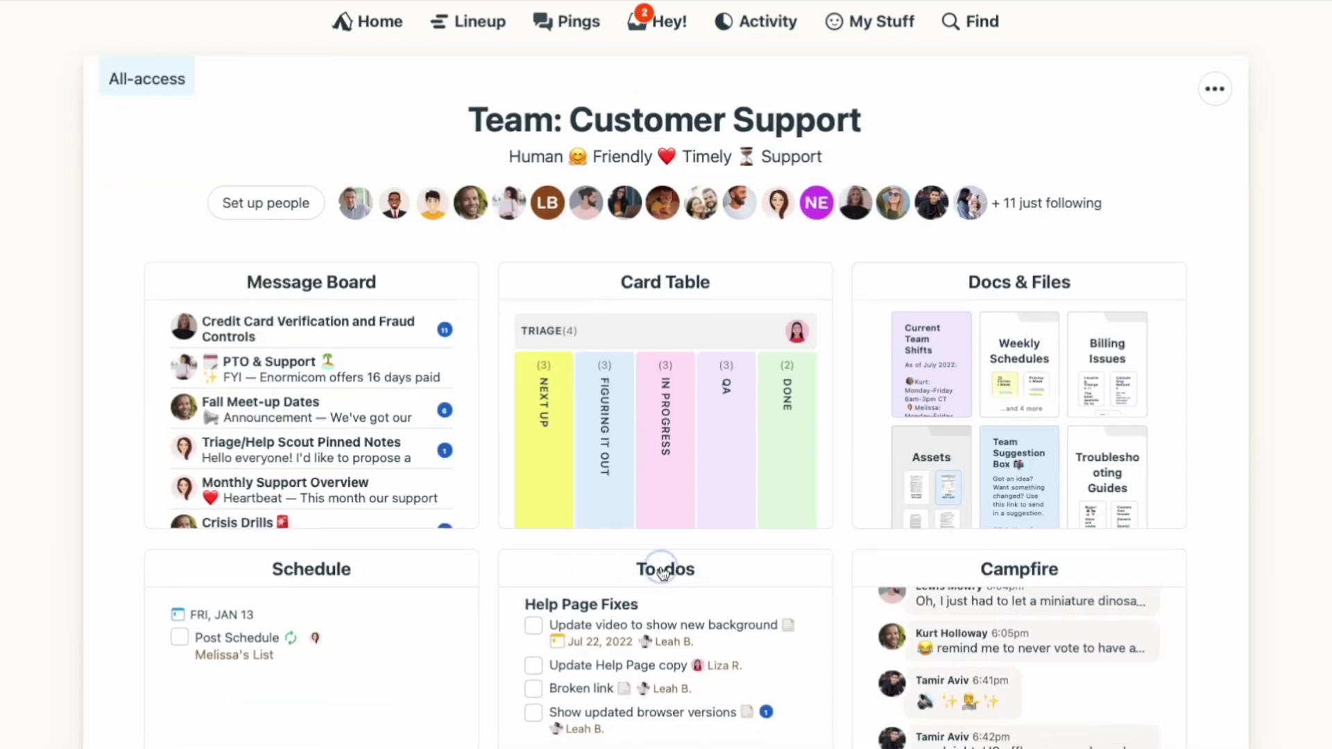
click(666, 567)
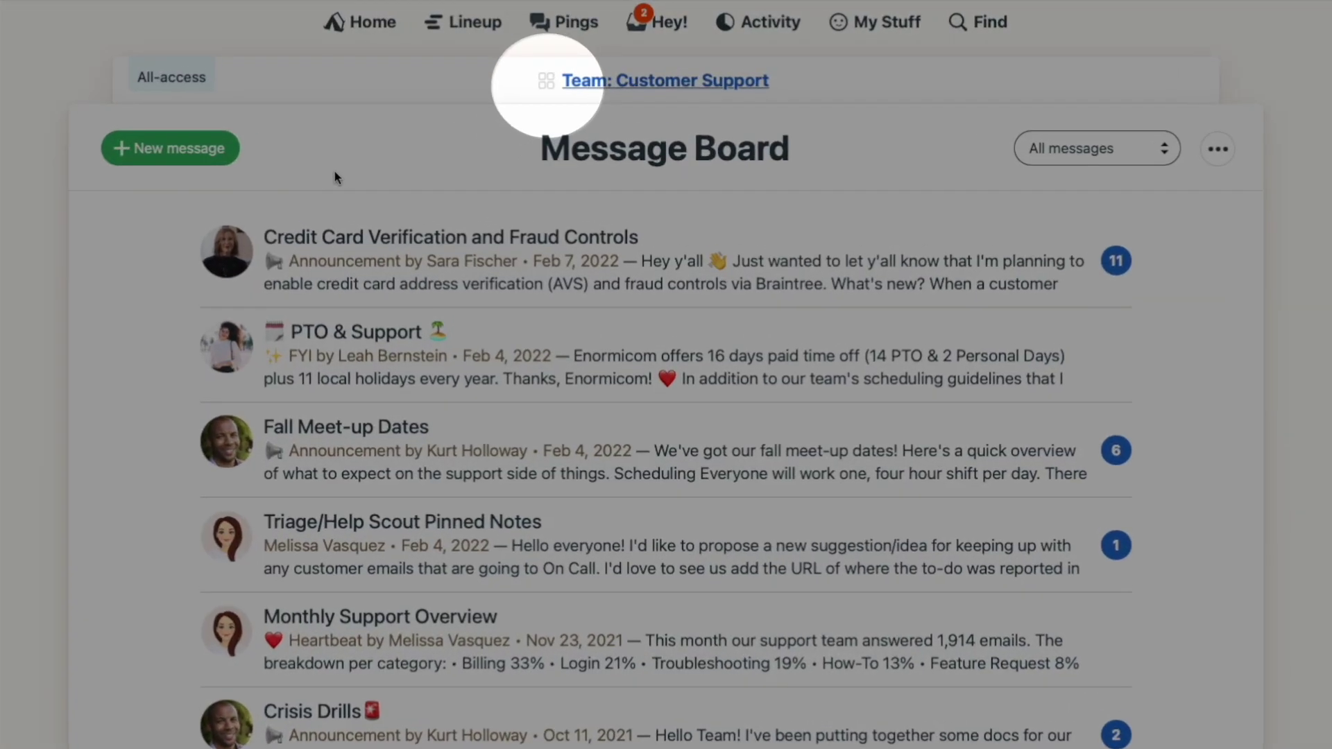
click(545, 81)
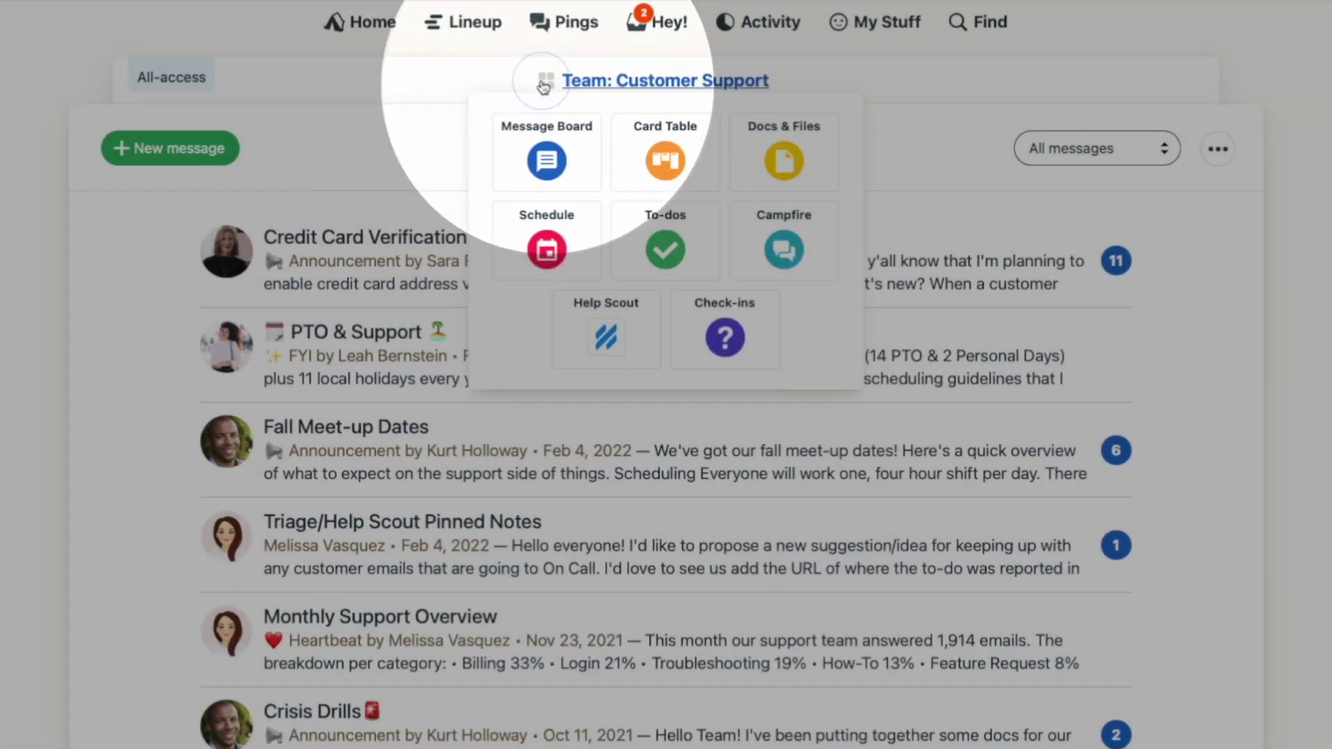
click(637, 236)
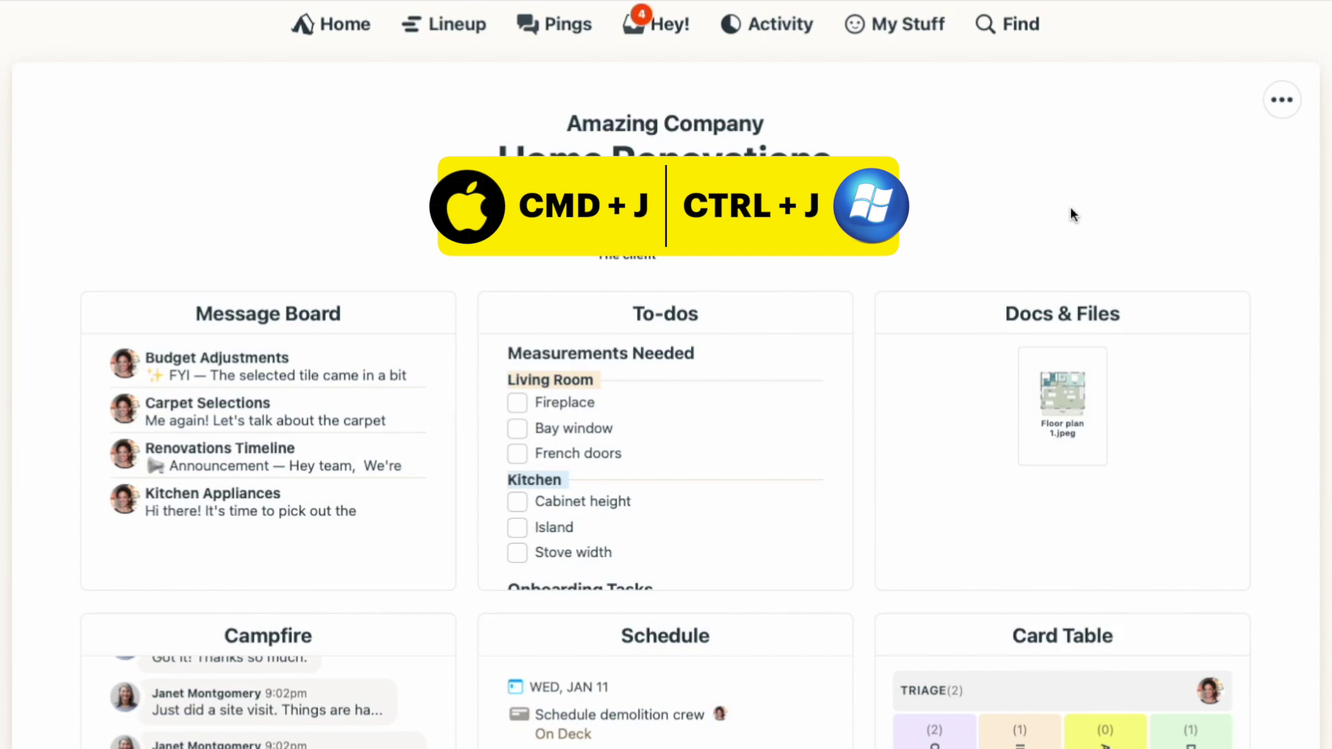
Step: Jump to Team: Customer Support with Ctrl+J and 'su', then toggle to Home Renovations and back
key(ctrl+j)
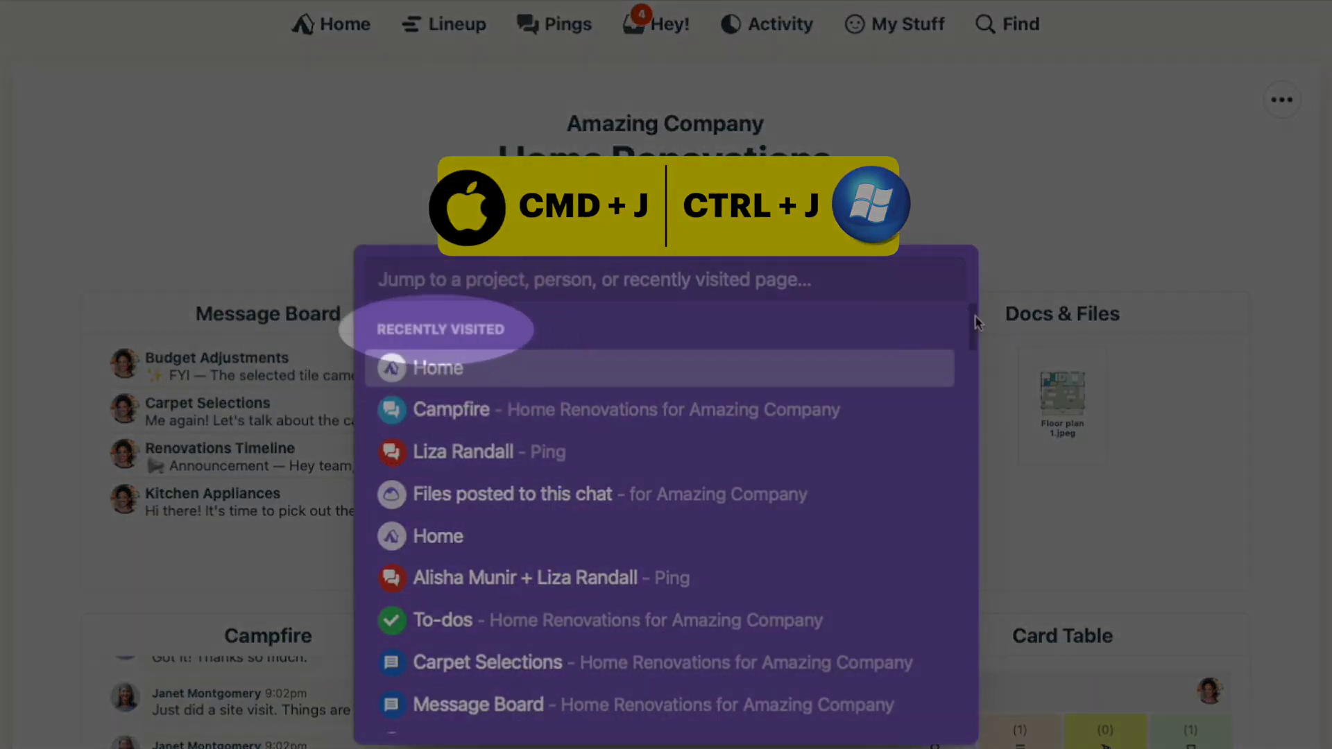
drag(974, 323, 970, 462)
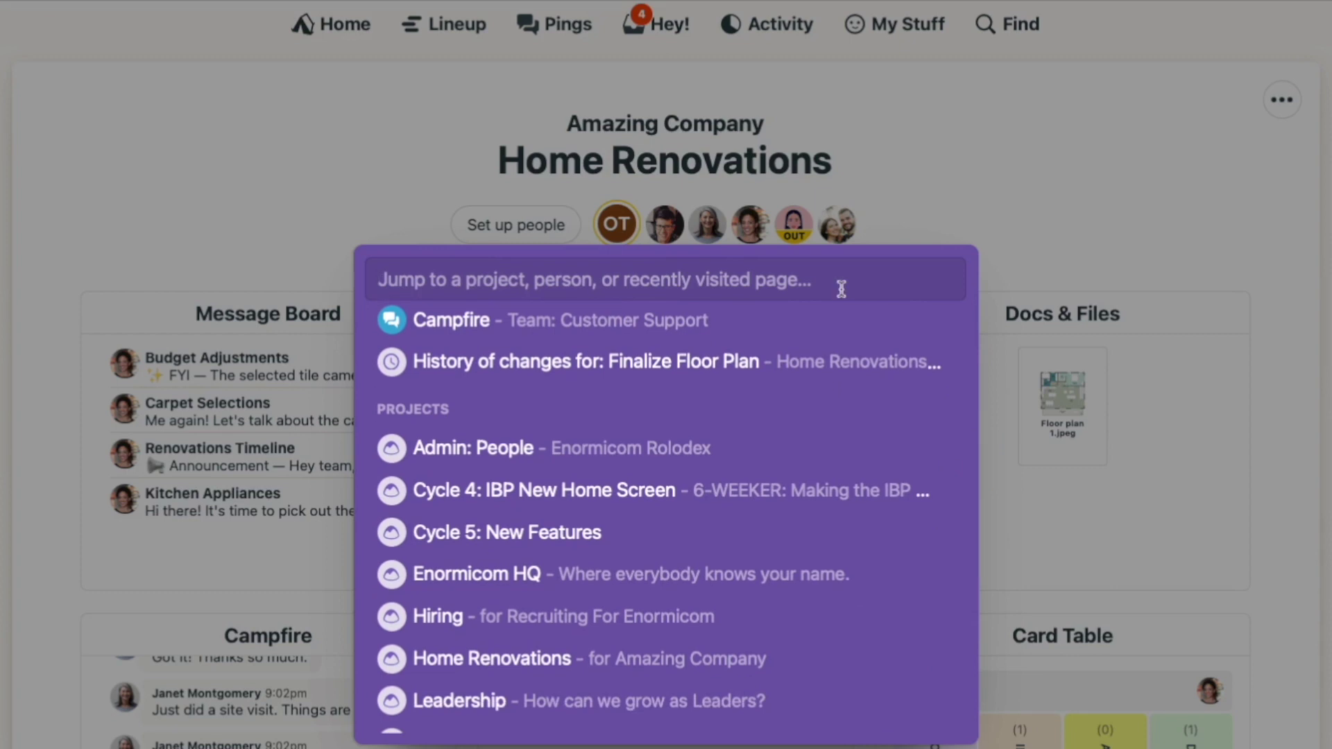
text(support)
key(Return)
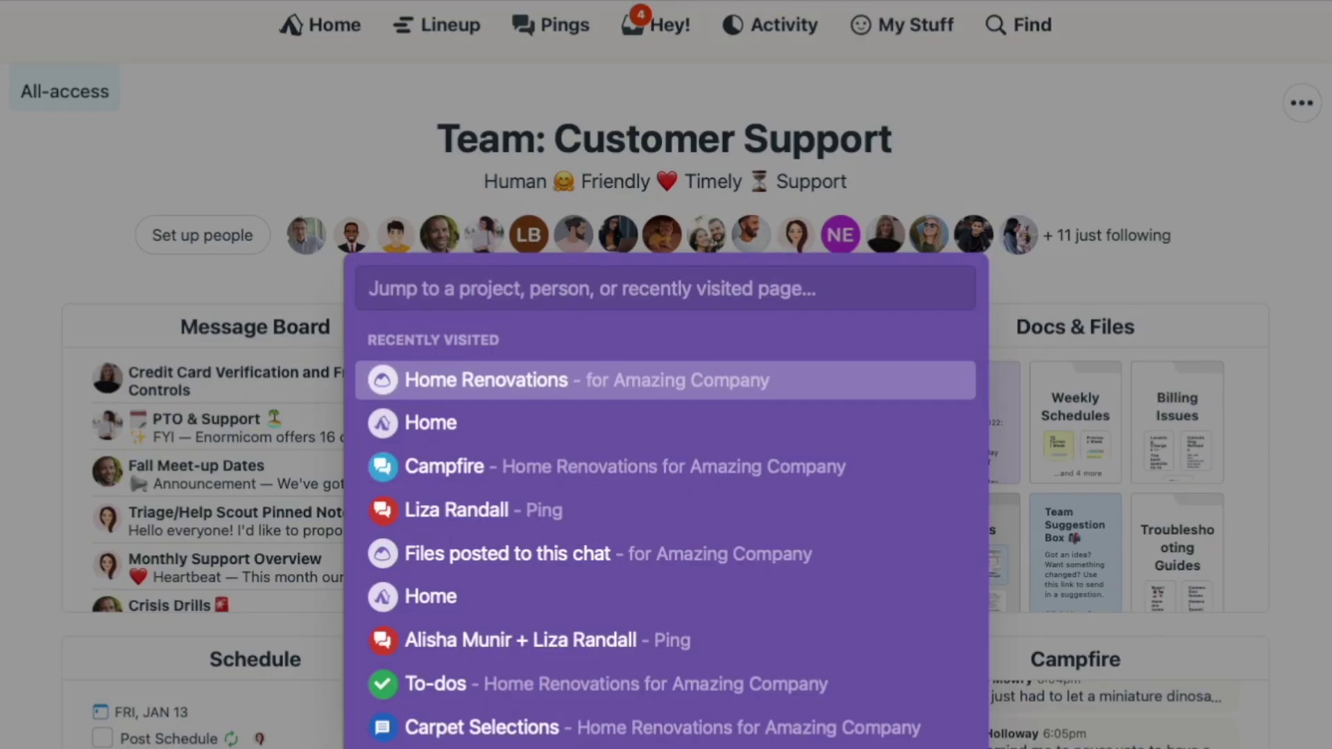
key(Return)
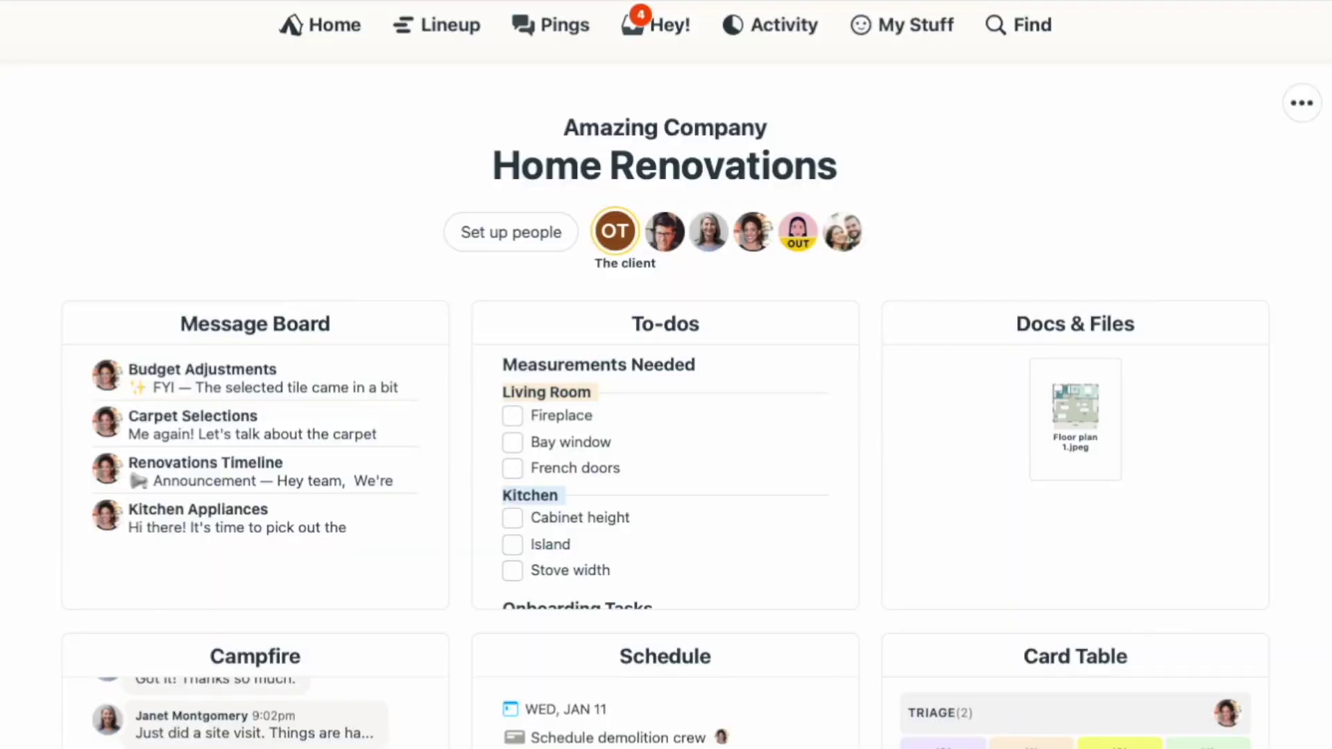
key(super+j)
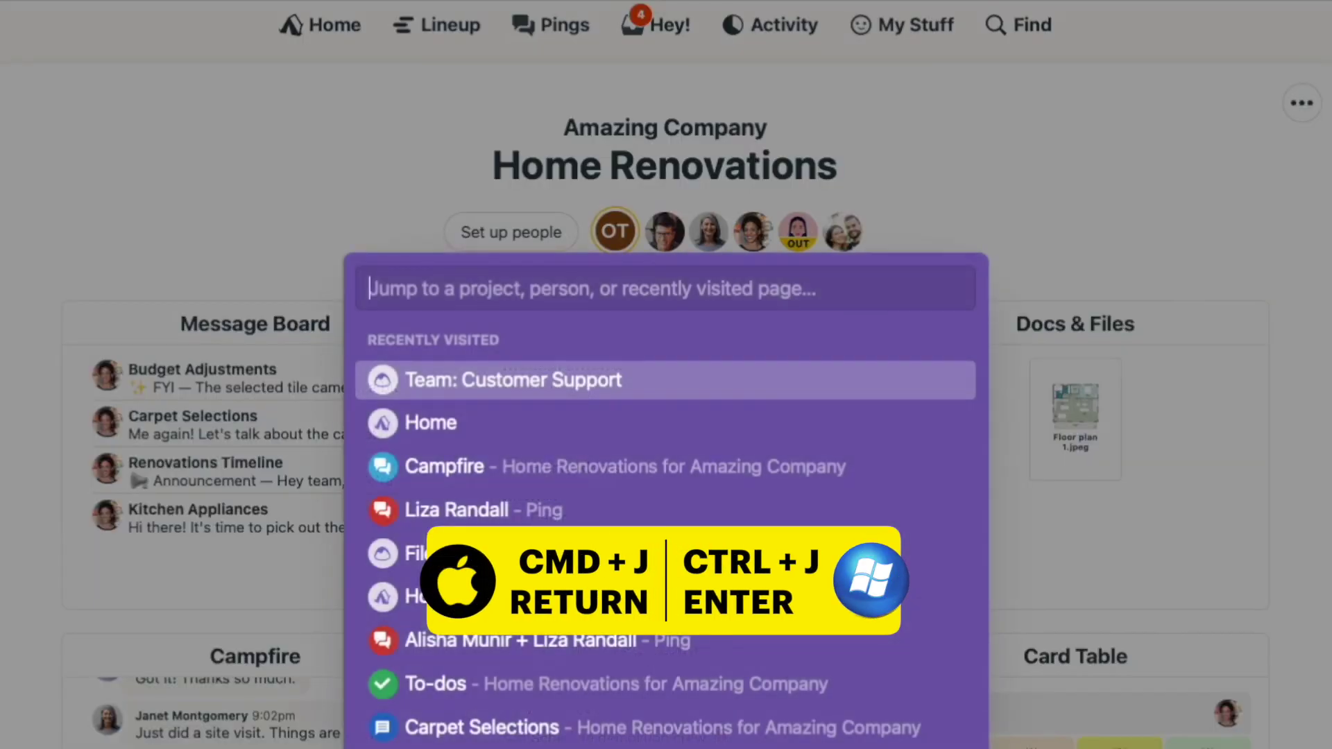
key(Return)
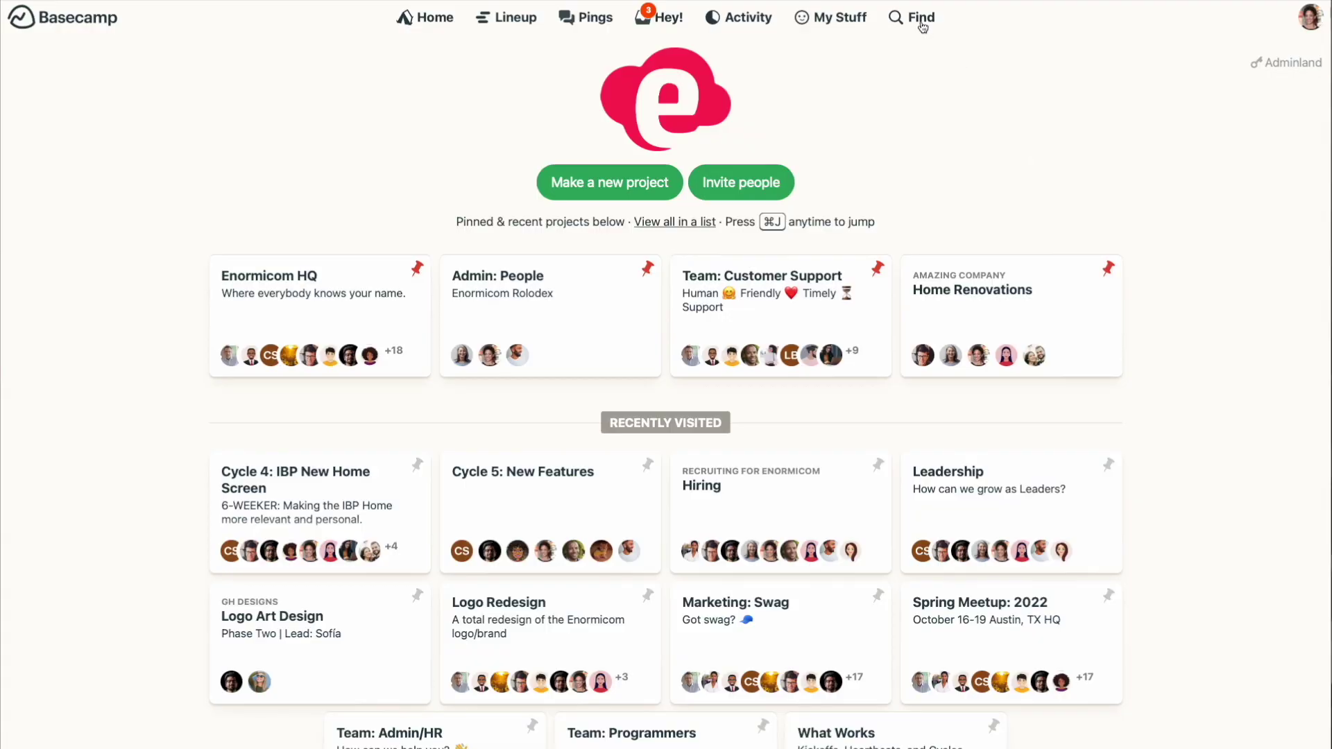
Step: Search everything for 'paid holidays' and copy the link to the PTO & Support message
click(925, 19)
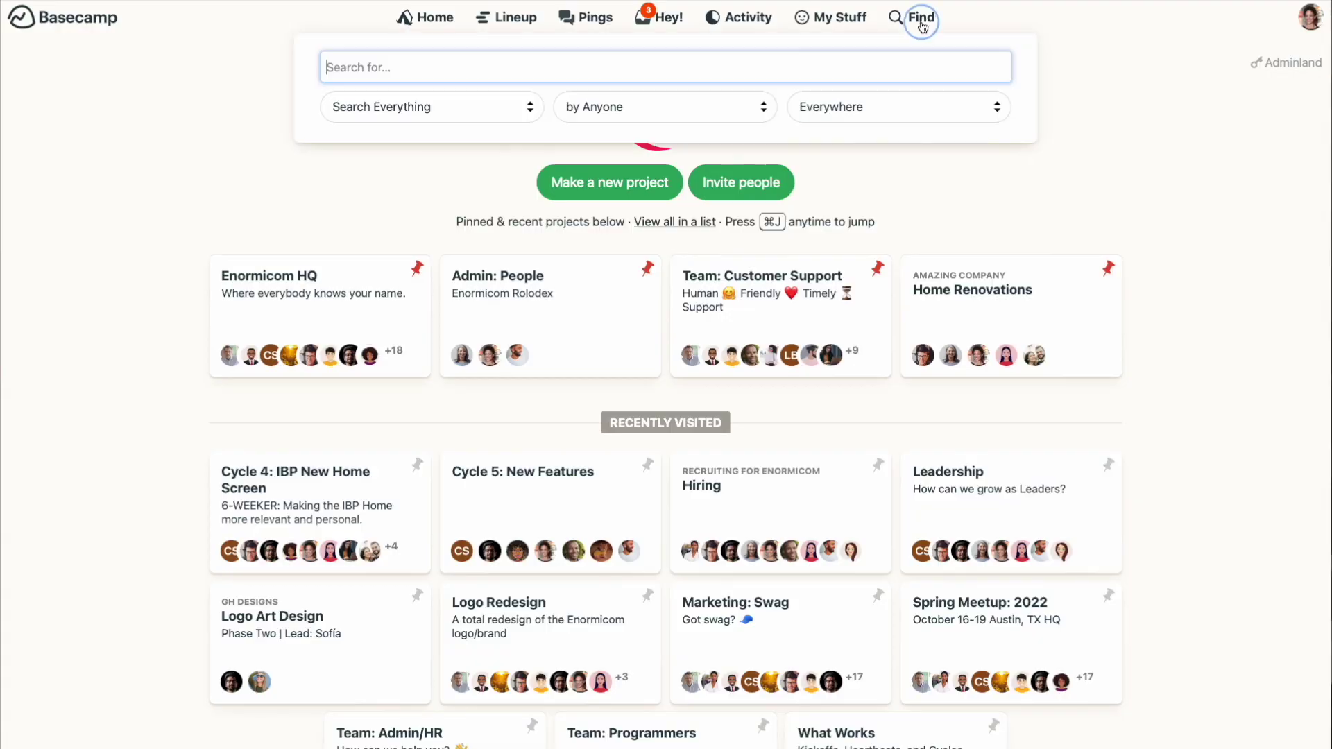
text(paid holidays)
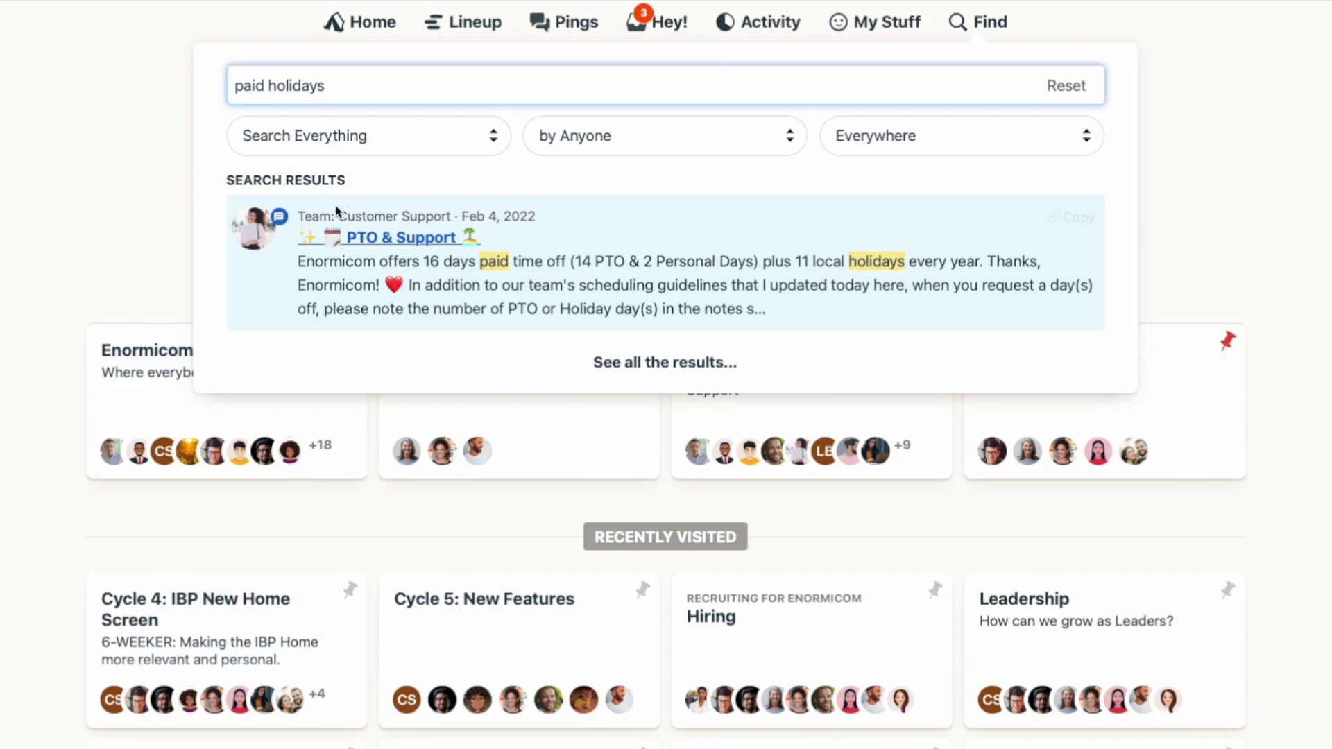
click(349, 239)
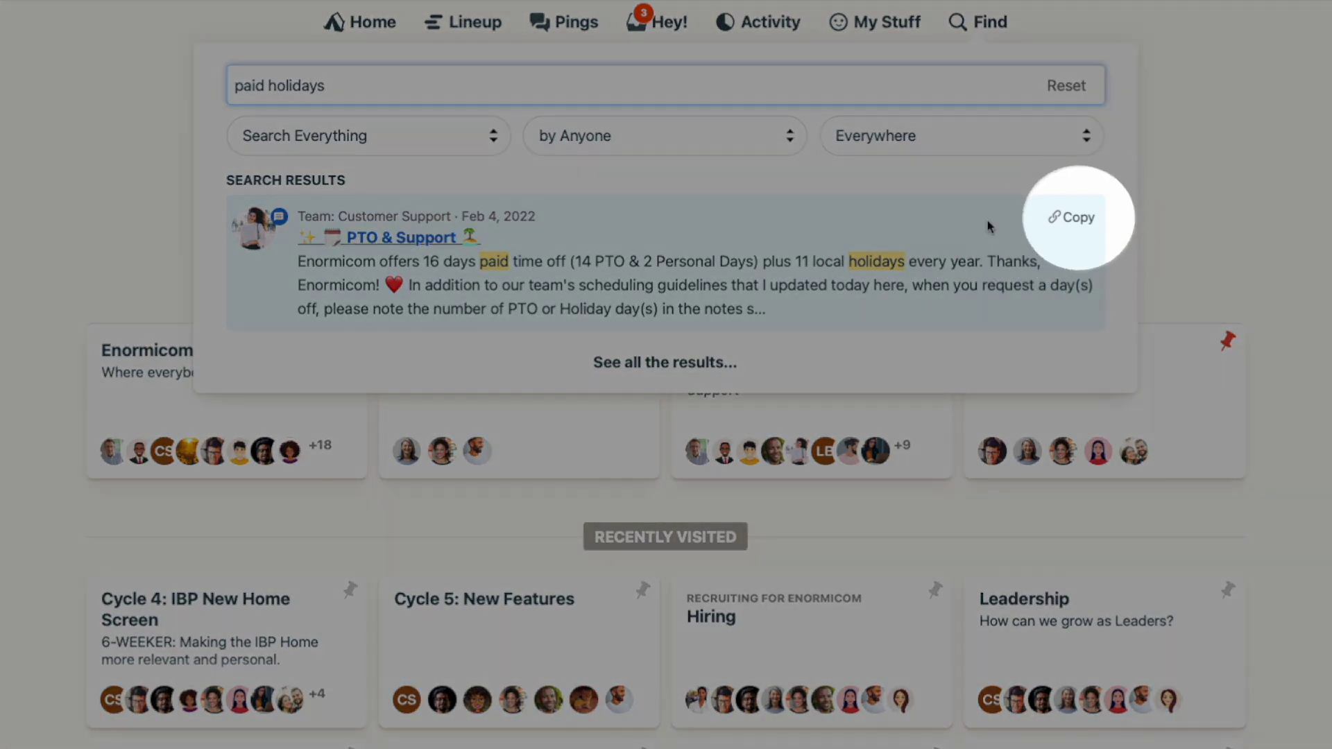
click(1069, 224)
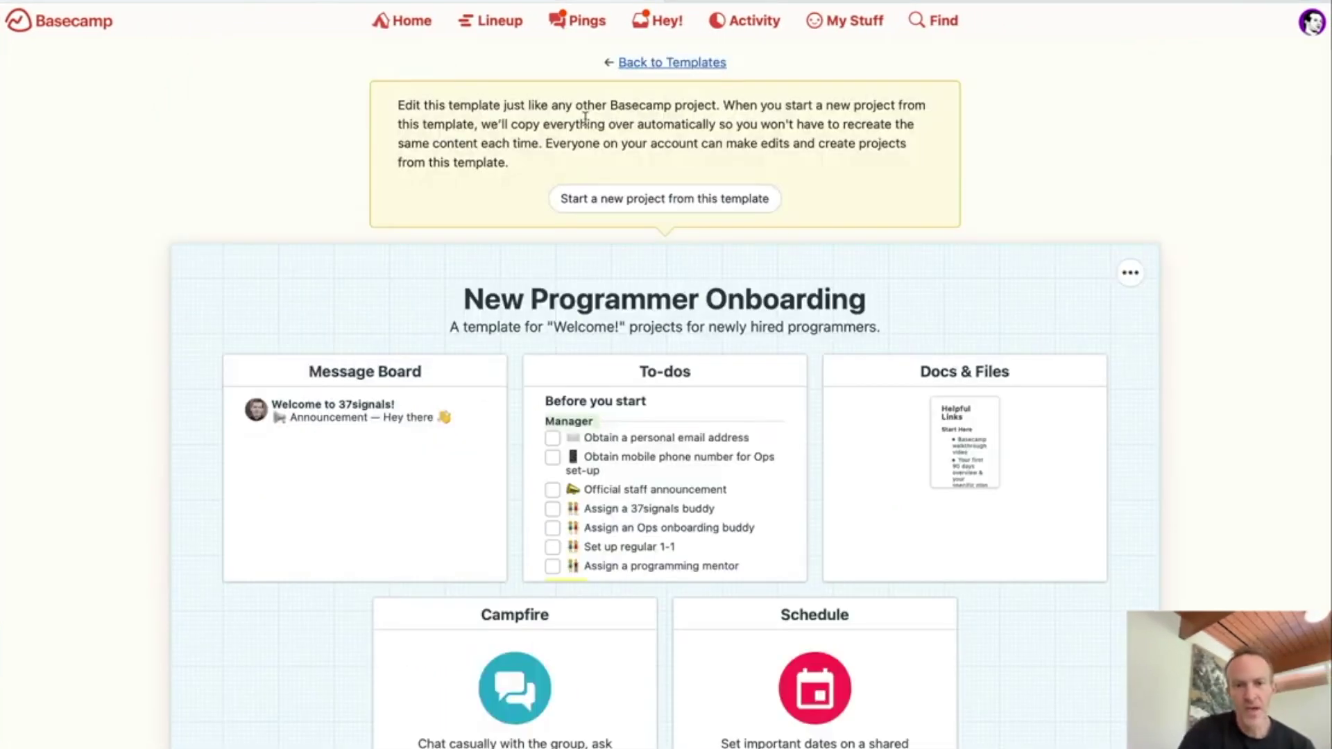
Step: View the New Programmer Onboarding template's to-dos, then return to its overview via the banner link
click(712, 386)
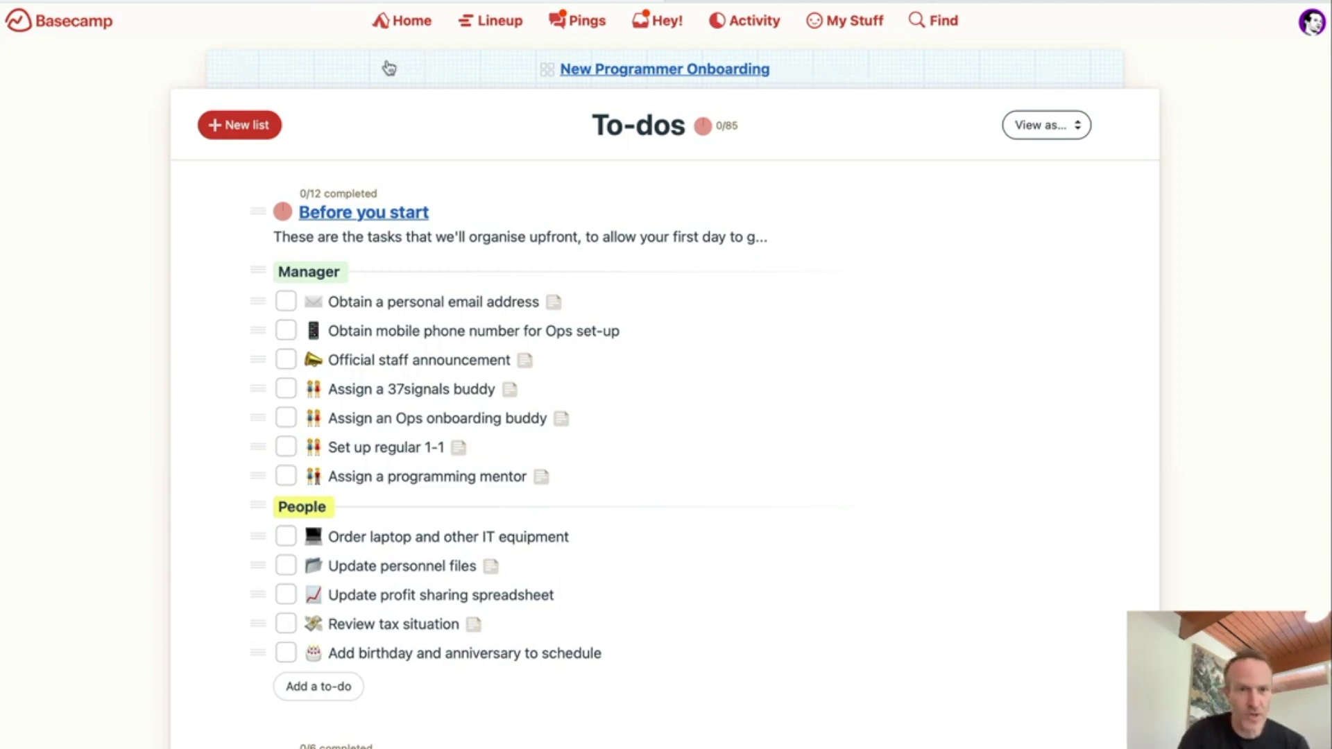
click(367, 73)
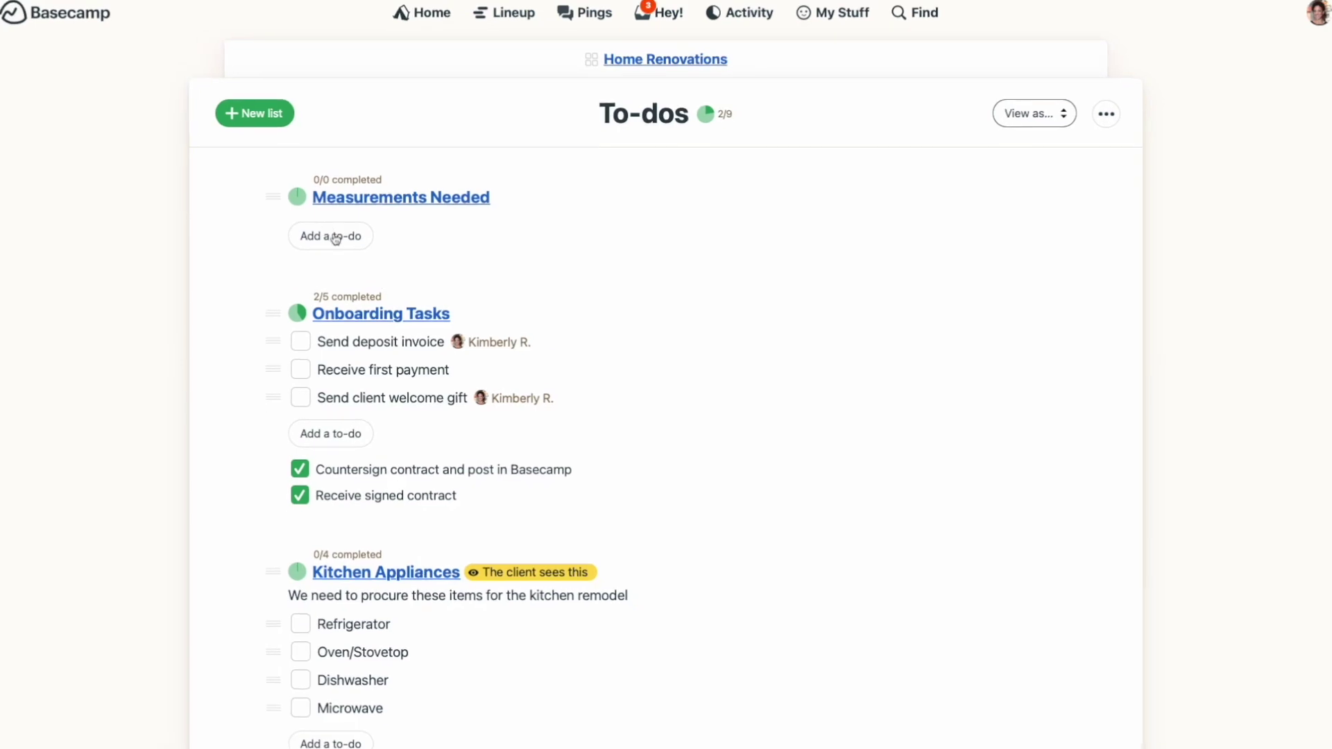
Step: Add a 'Living Room' group to the Measurements Needed list
click(271, 197)
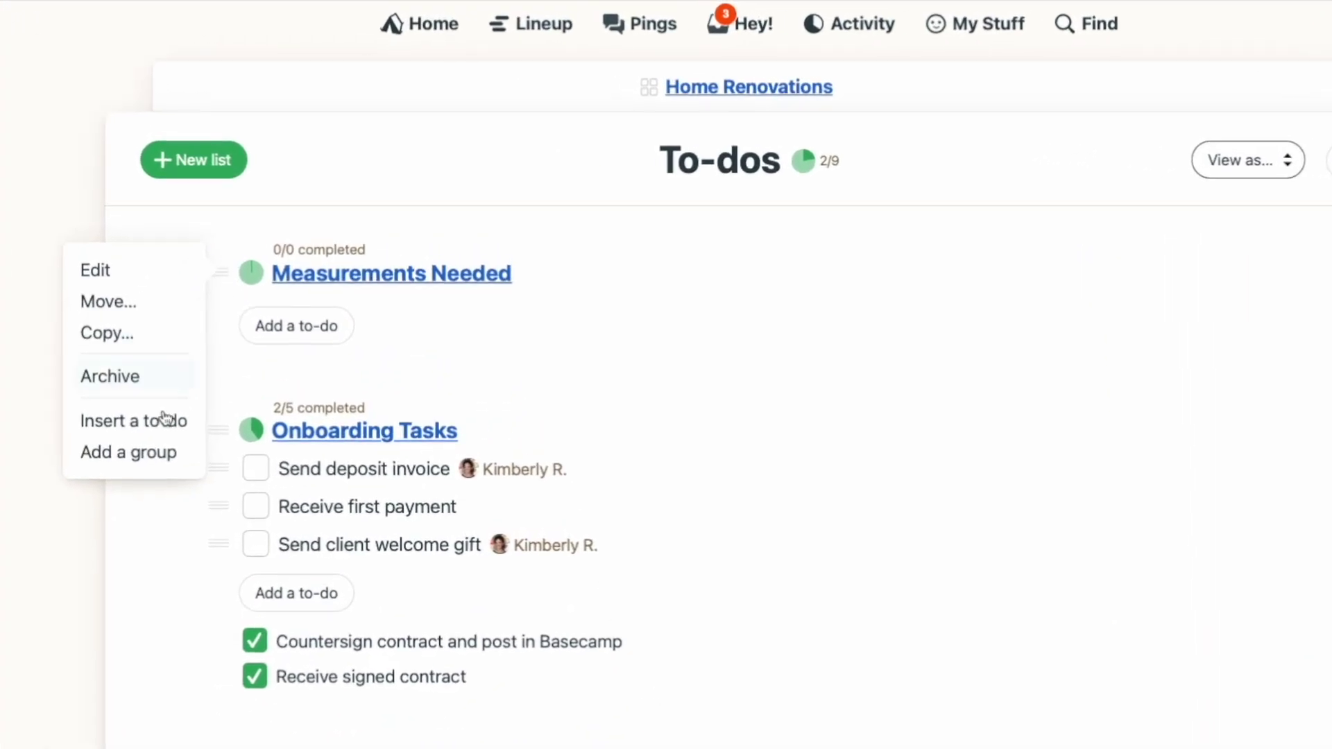
click(146, 452)
text(Living Room)
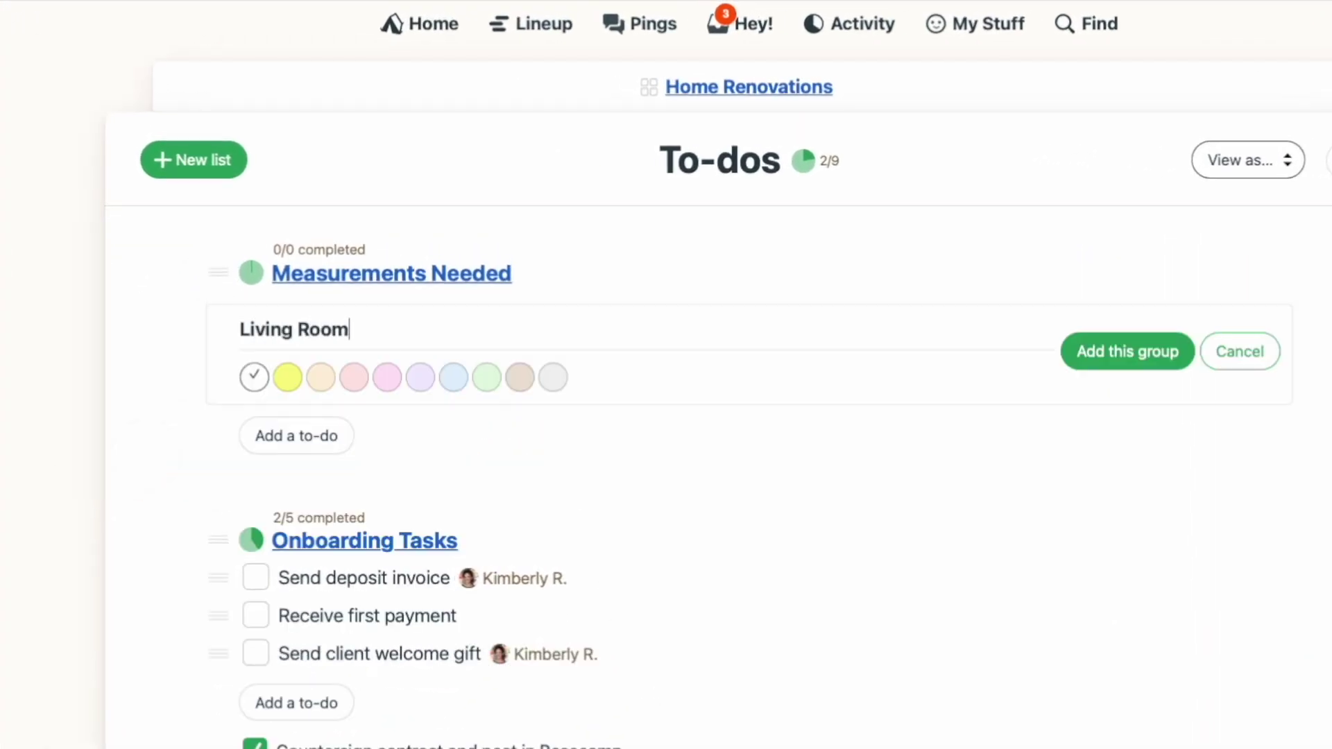
click(1127, 352)
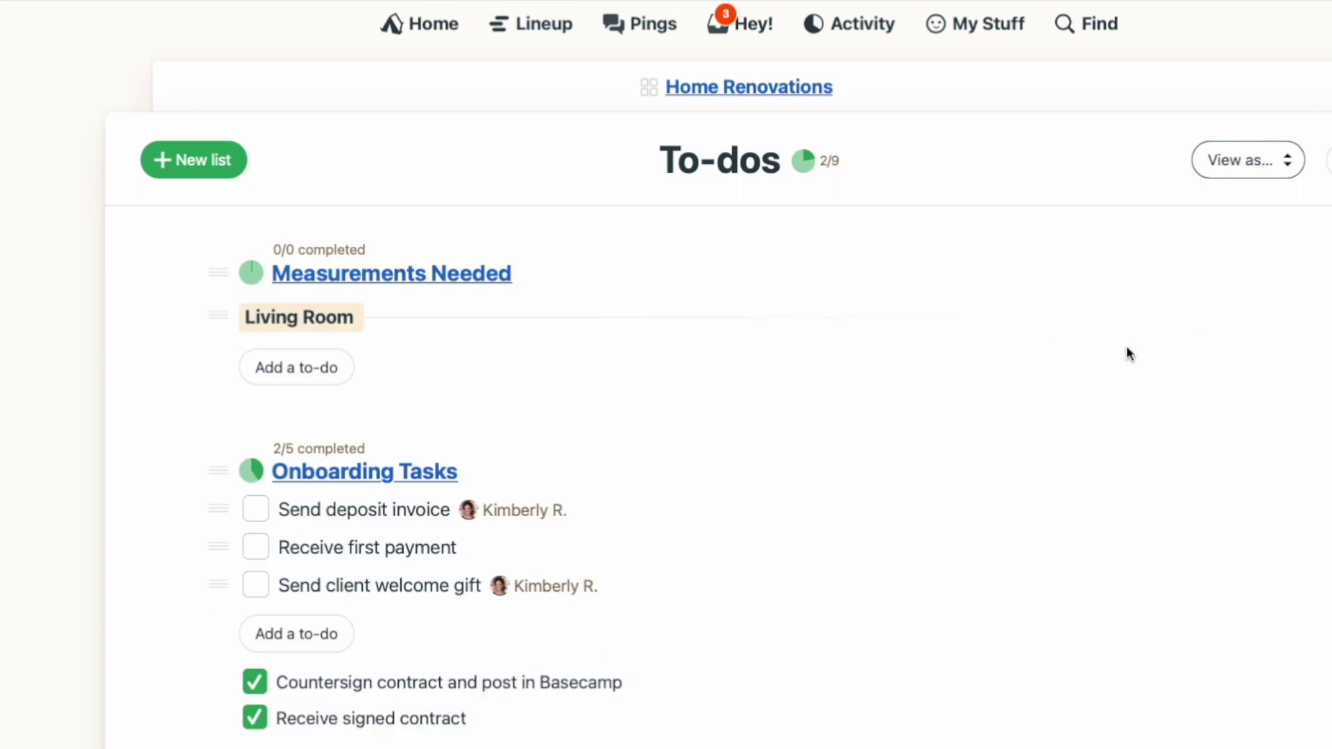
Step: Add to-dos Fireplace, Bay window, French doors, Cabinet height, Island and Stove width
click(315, 373)
text(Fireplace)
key(Return)
text(Bay window)
key(Return)
text(French)
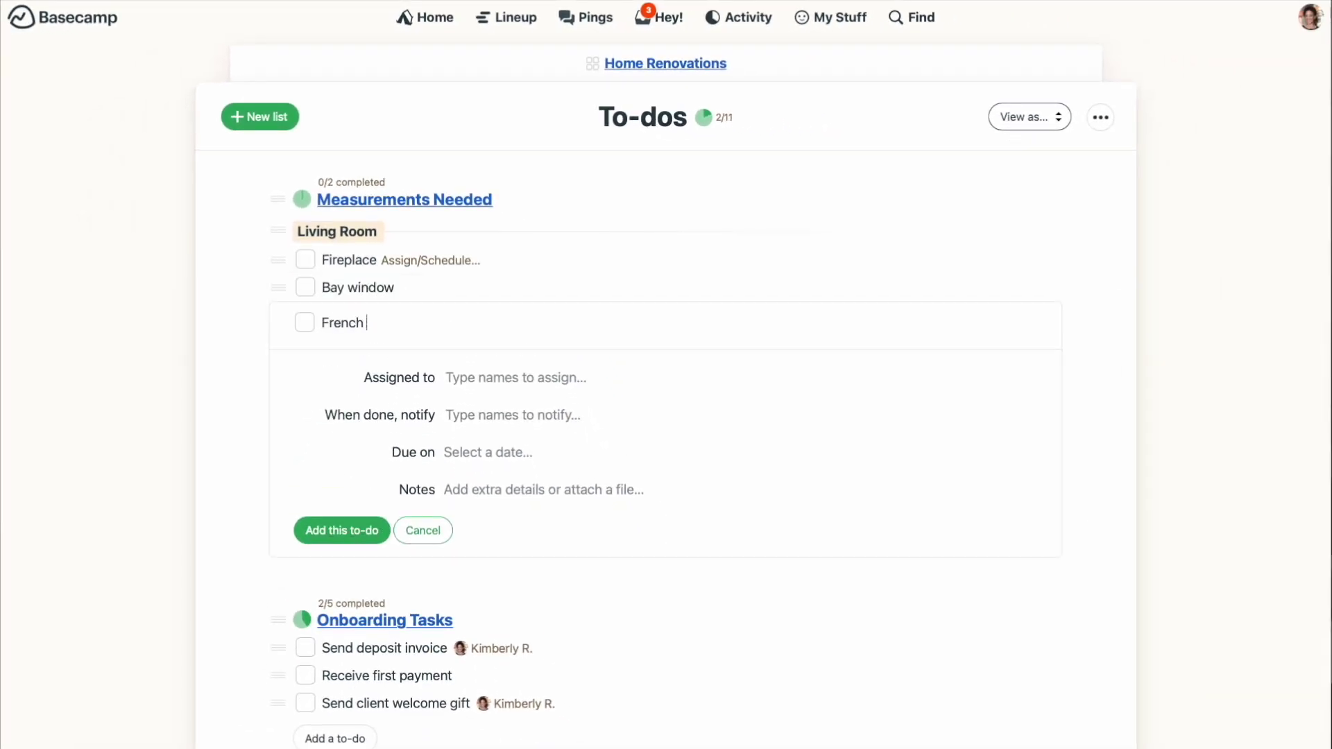
text( doors)
key(Return)
text(Cabinet height)
key(Return)
text(Island)
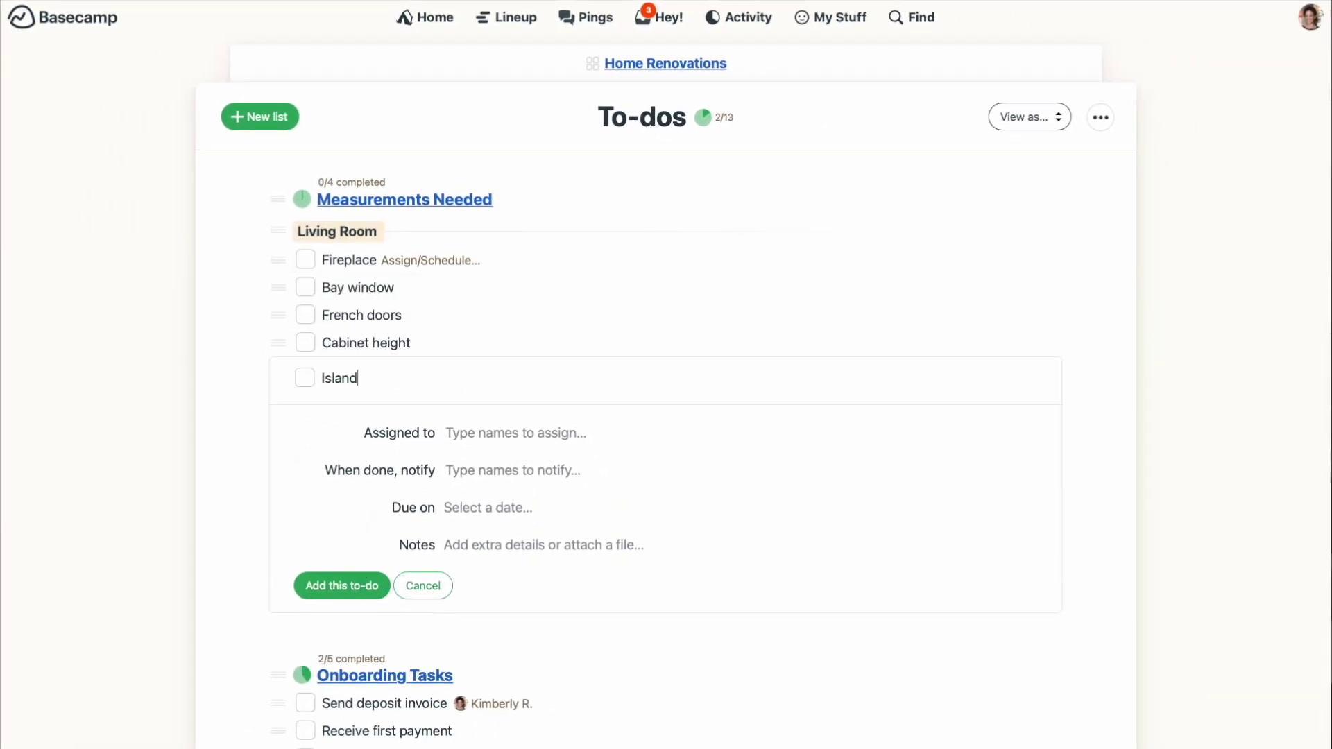
key(Return)
key(Return)
key(Escape)
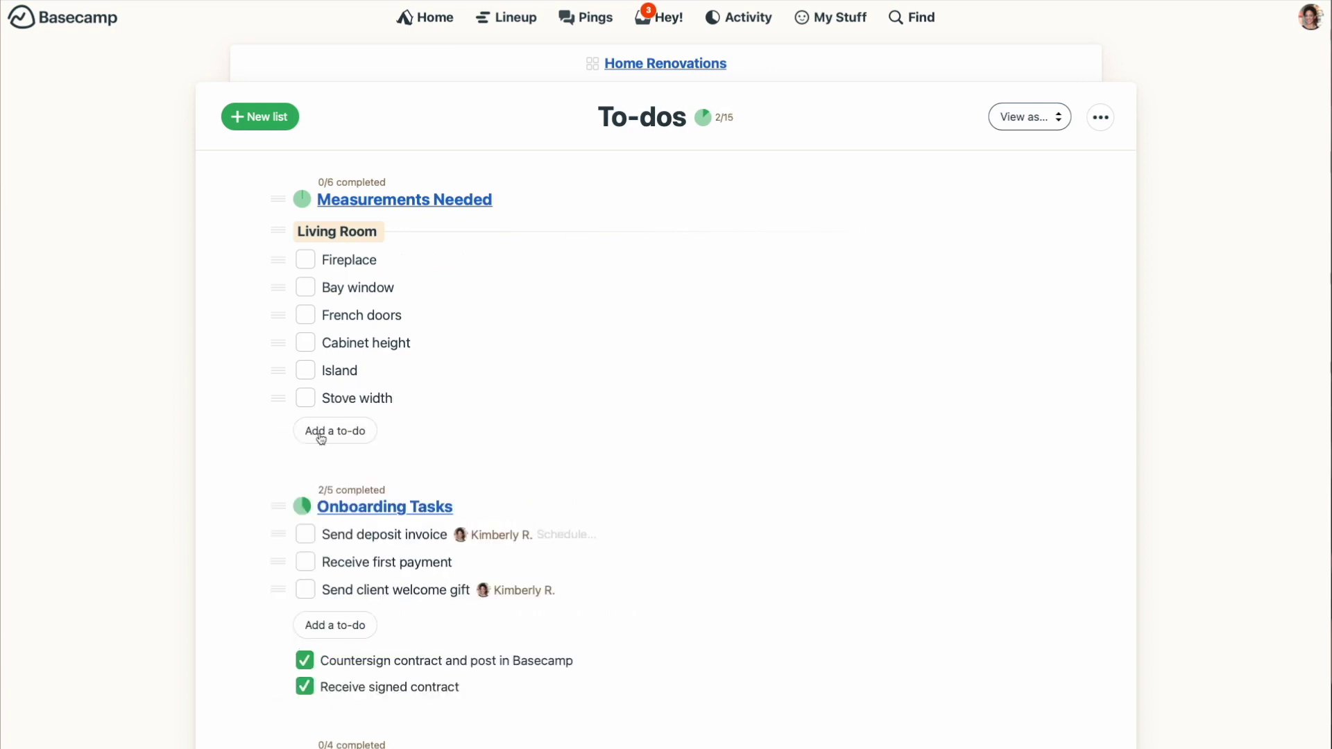
Step: Group Cabinet height, Island and Stove width as 'Kitchen', then drag Cabinet height back to Living Room
click(273, 345)
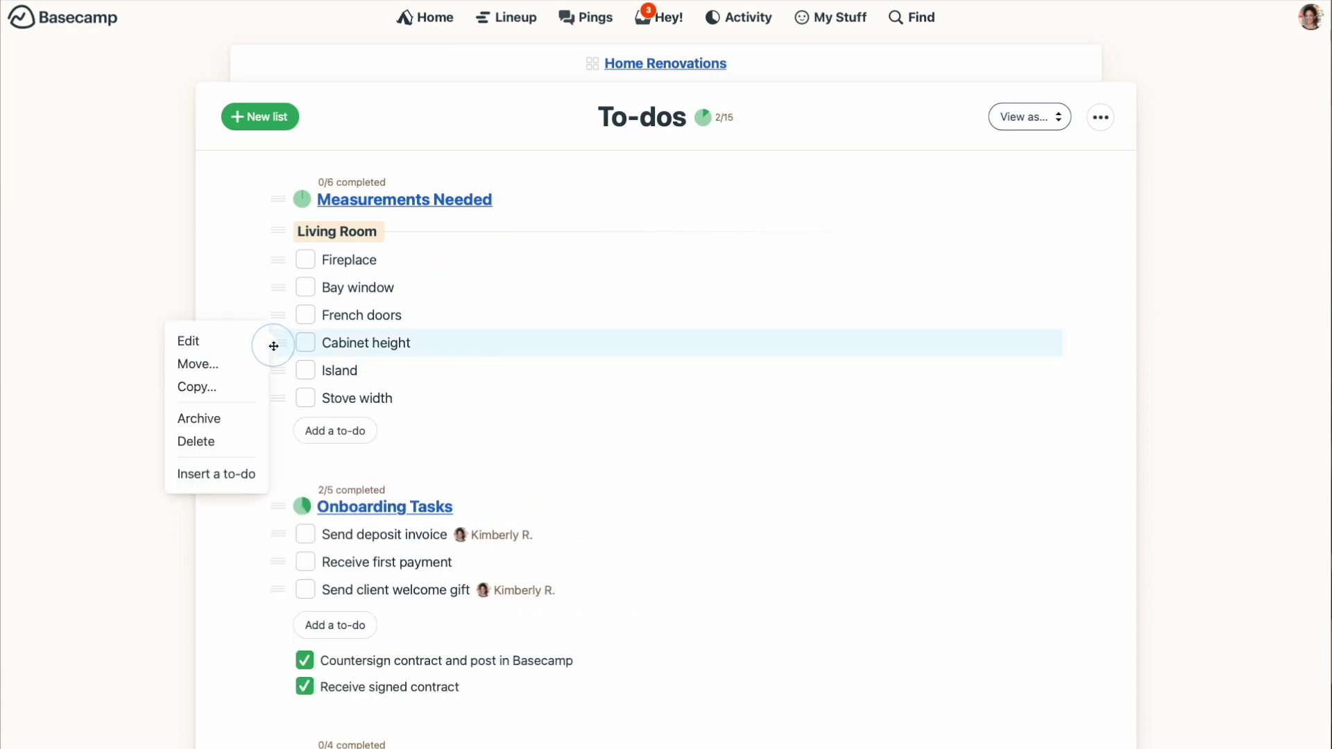
shift+click(275, 371)
shift+click(277, 397)
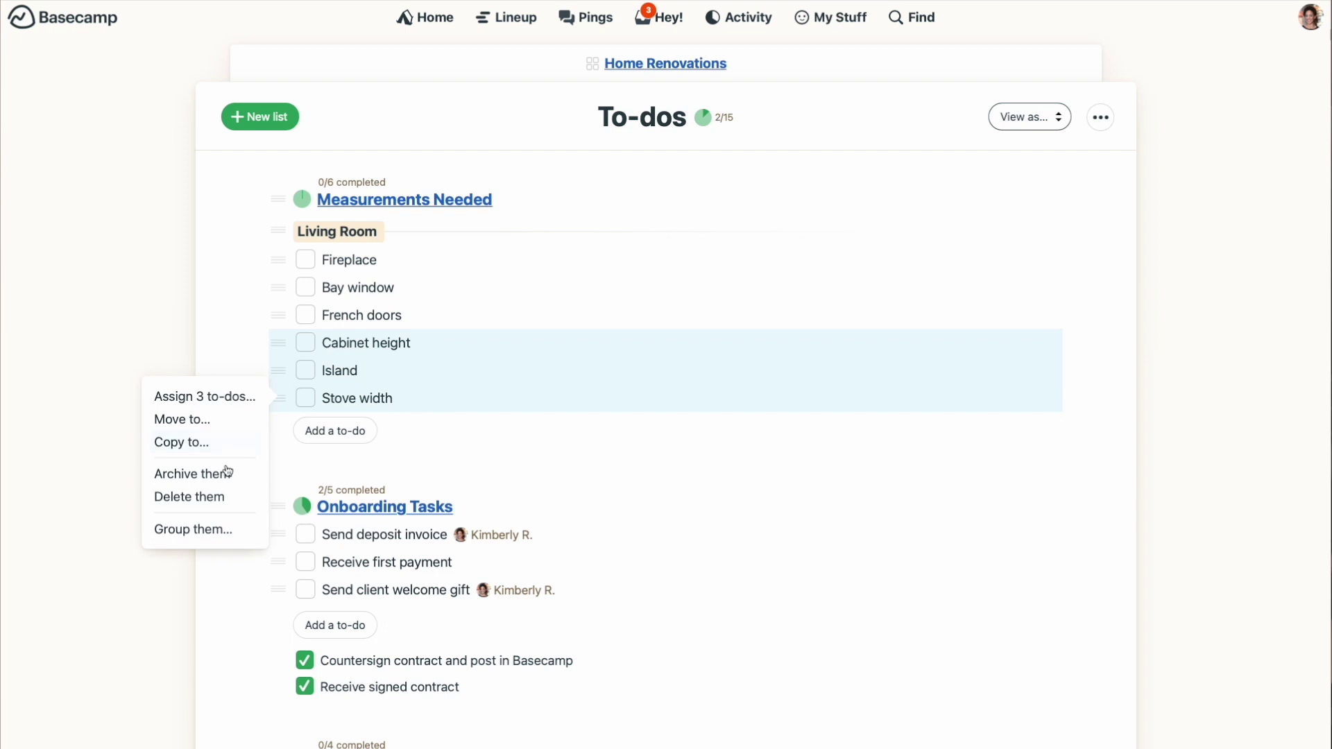
click(204, 530)
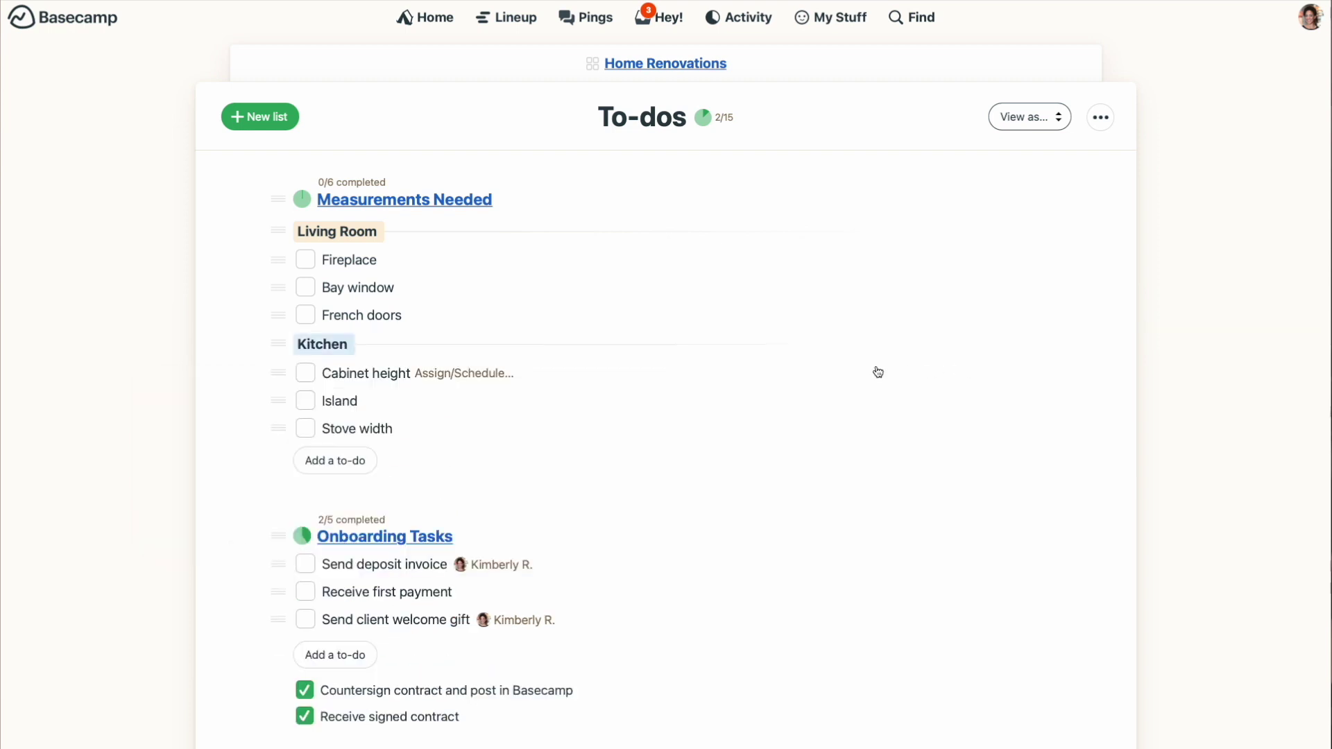
drag(387, 374, 380, 327)
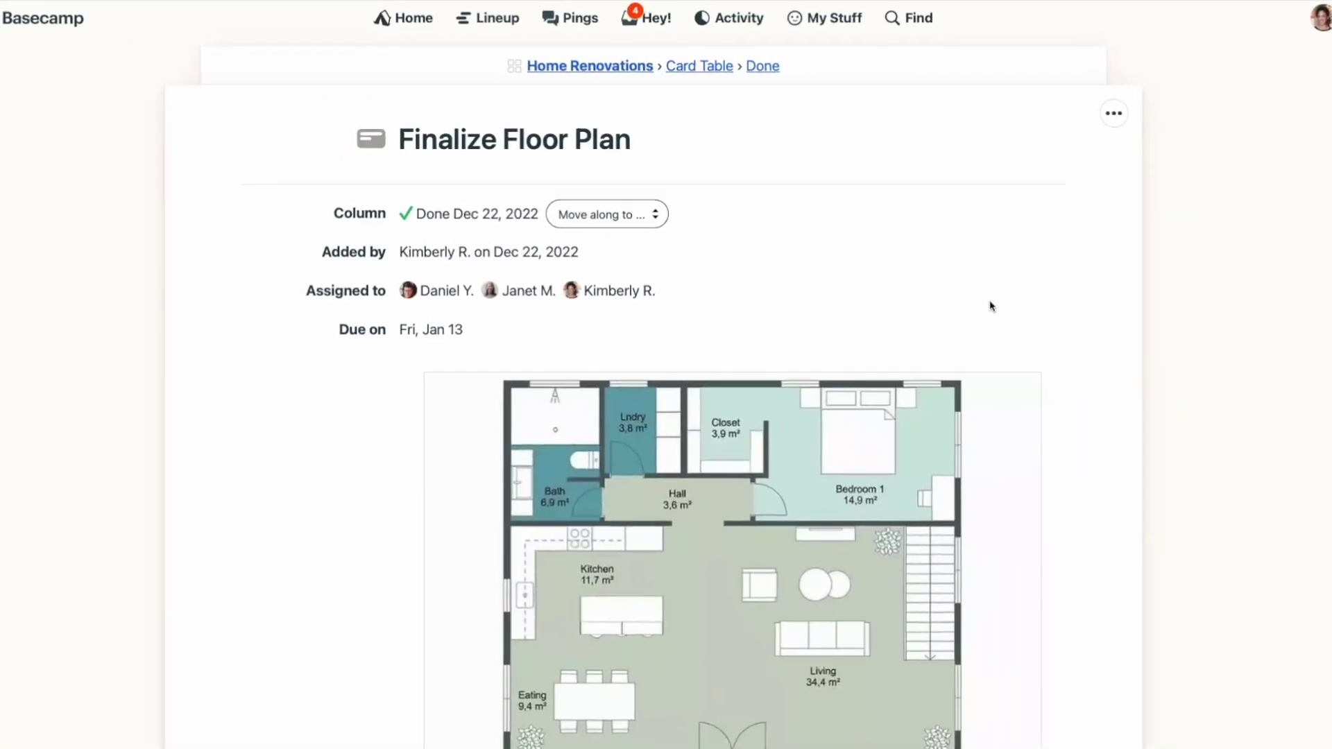
Step: Close comments on the Finalize Floor Plan card, then open its change log
click(1114, 113)
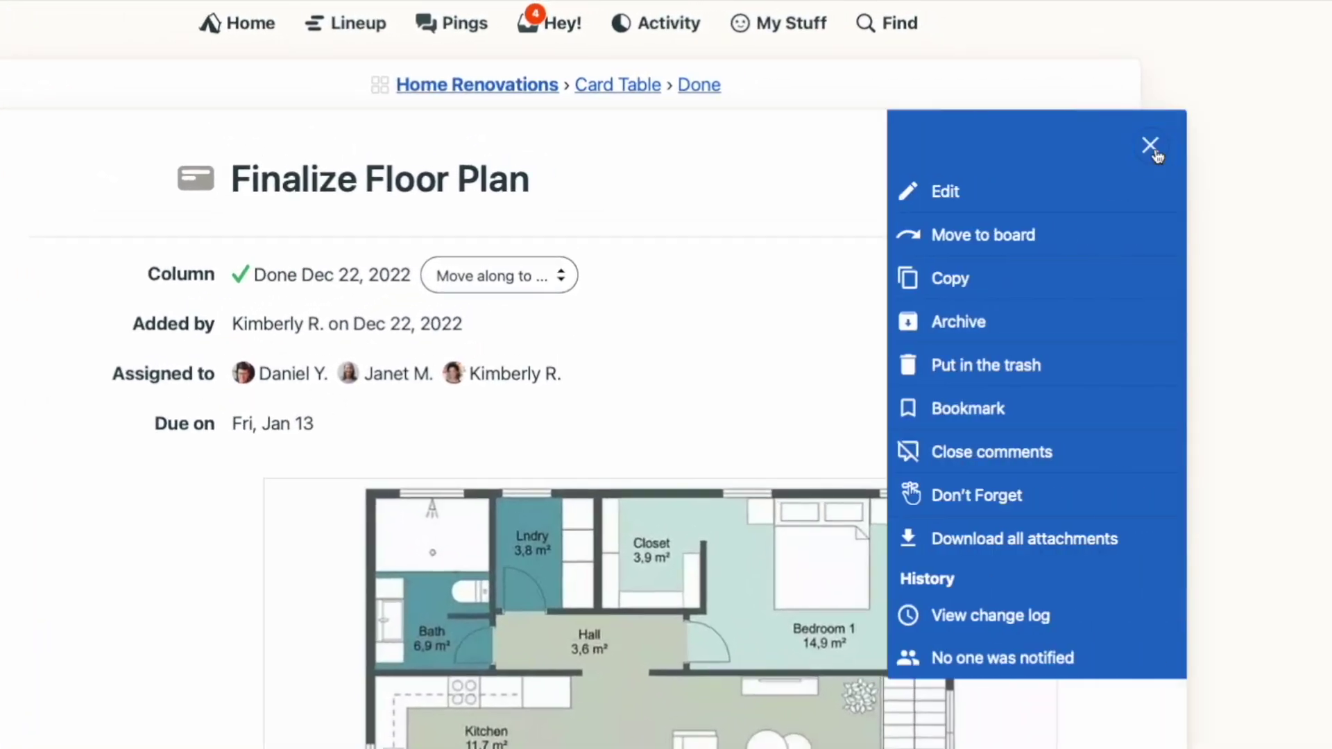
click(1059, 456)
scroll(1059, 456, down, 15)
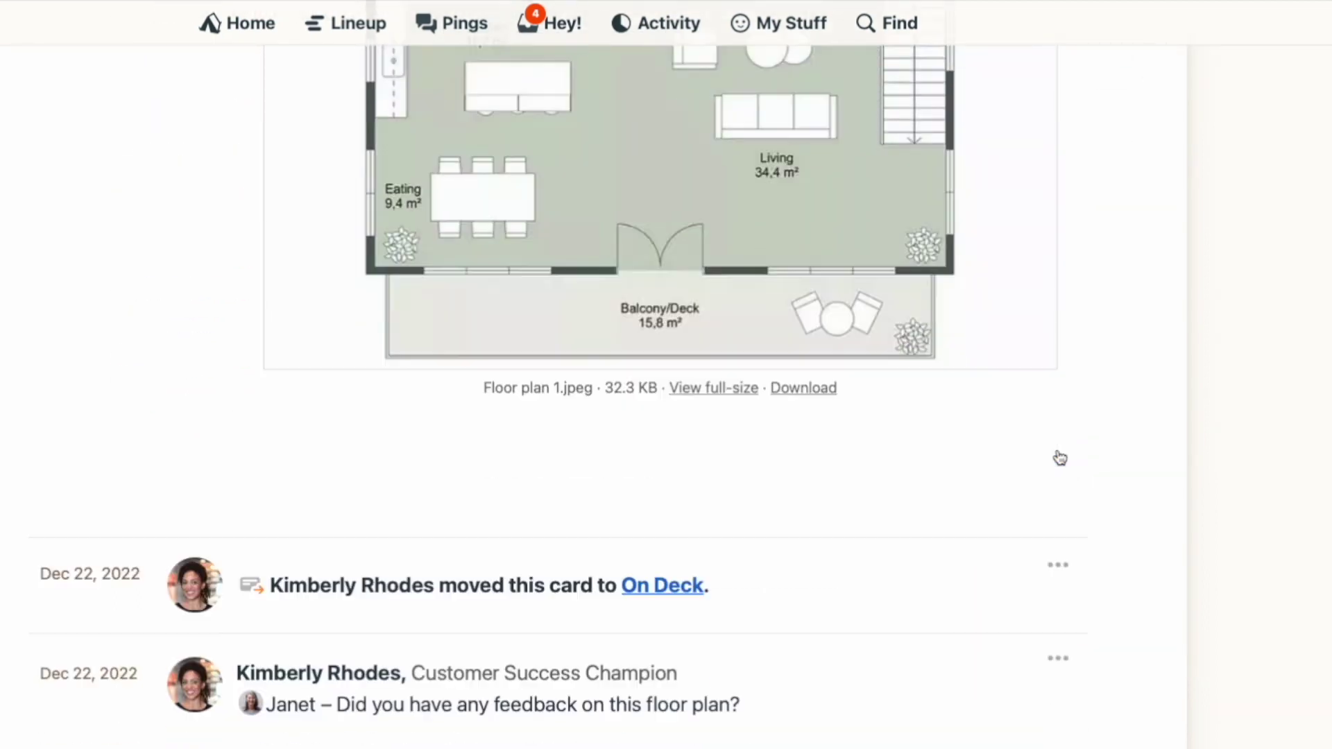
scroll(1059, 455, down, 2)
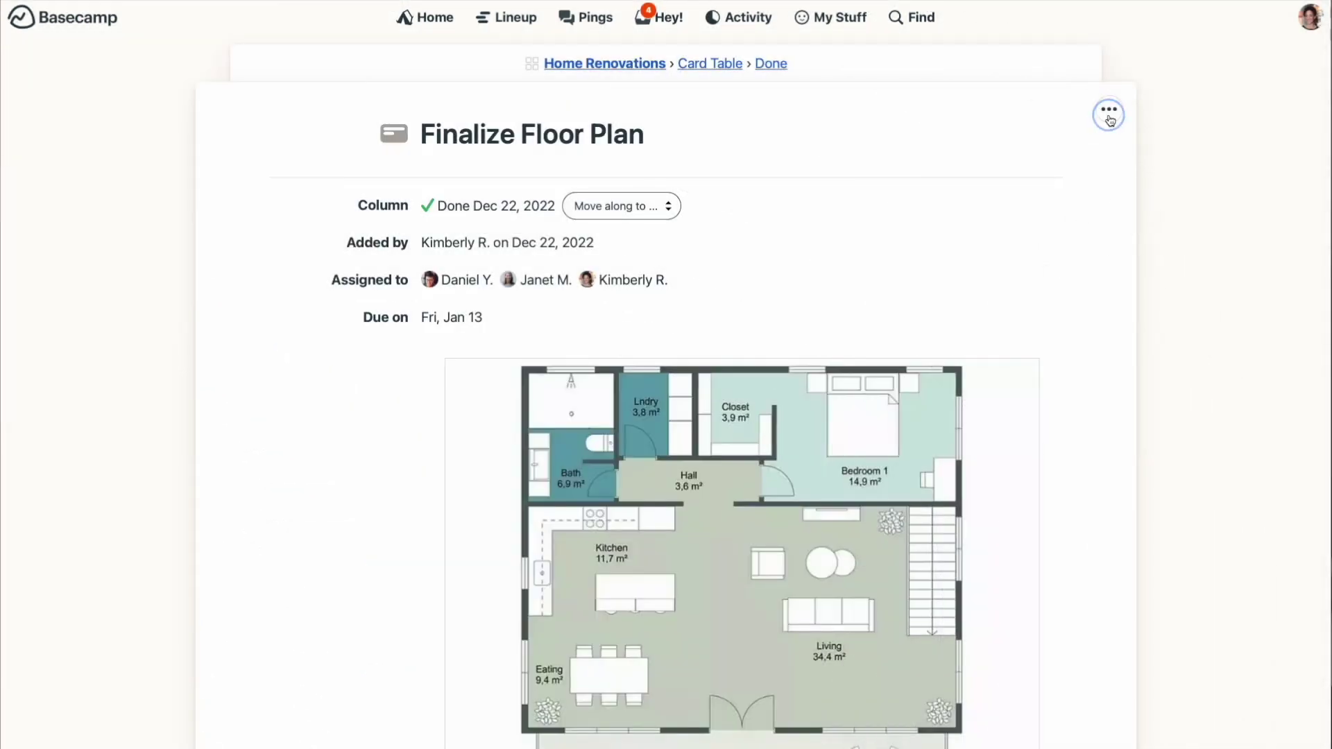
click(1110, 118)
click(989, 461)
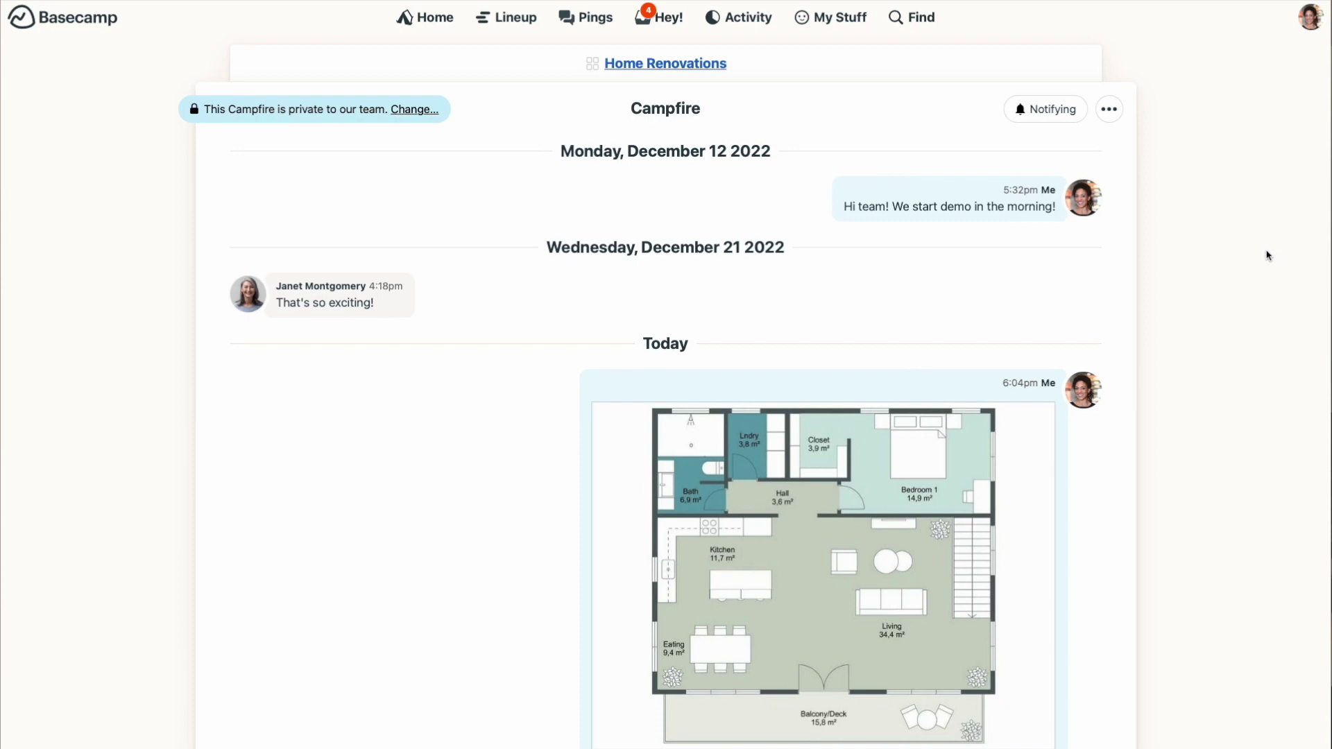
Step: Show all Campfire files, including IMG_1200.HEIC, IMG_1118.JPG and Floor plan 1.jpeg
click(1111, 111)
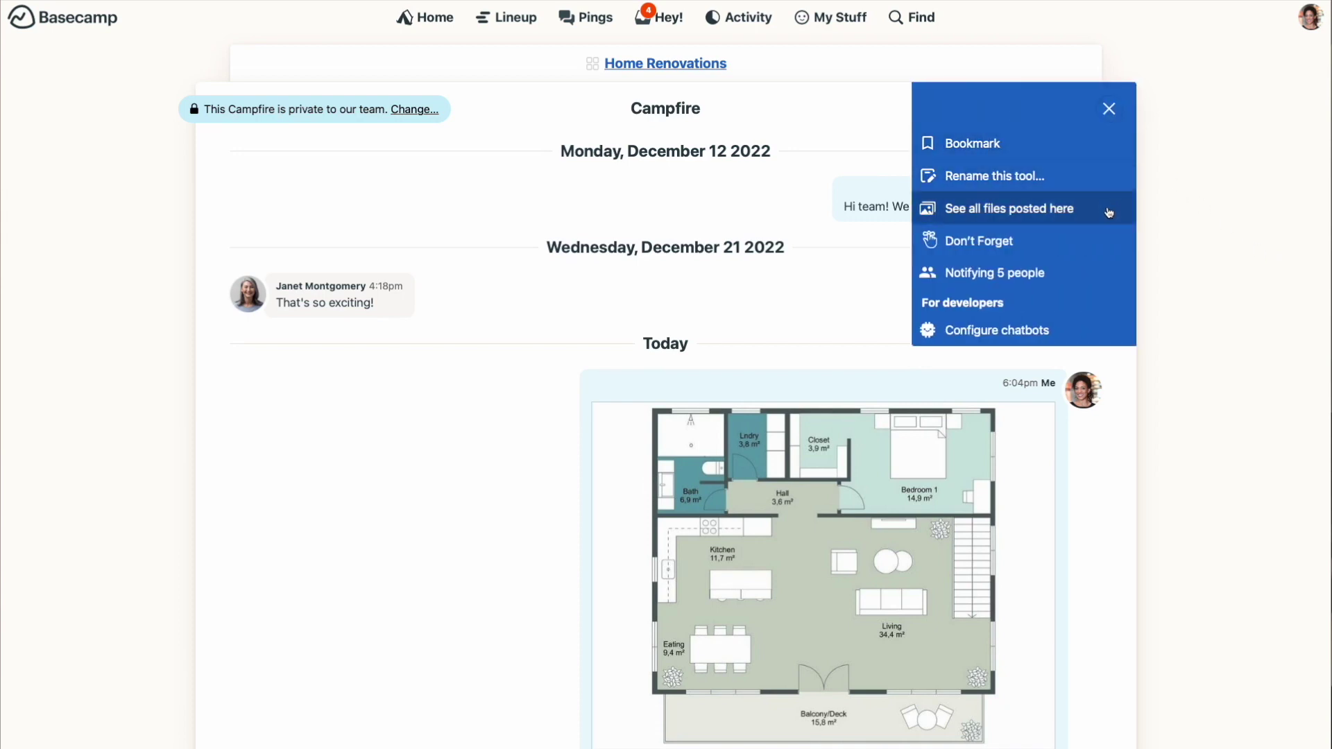
click(1109, 212)
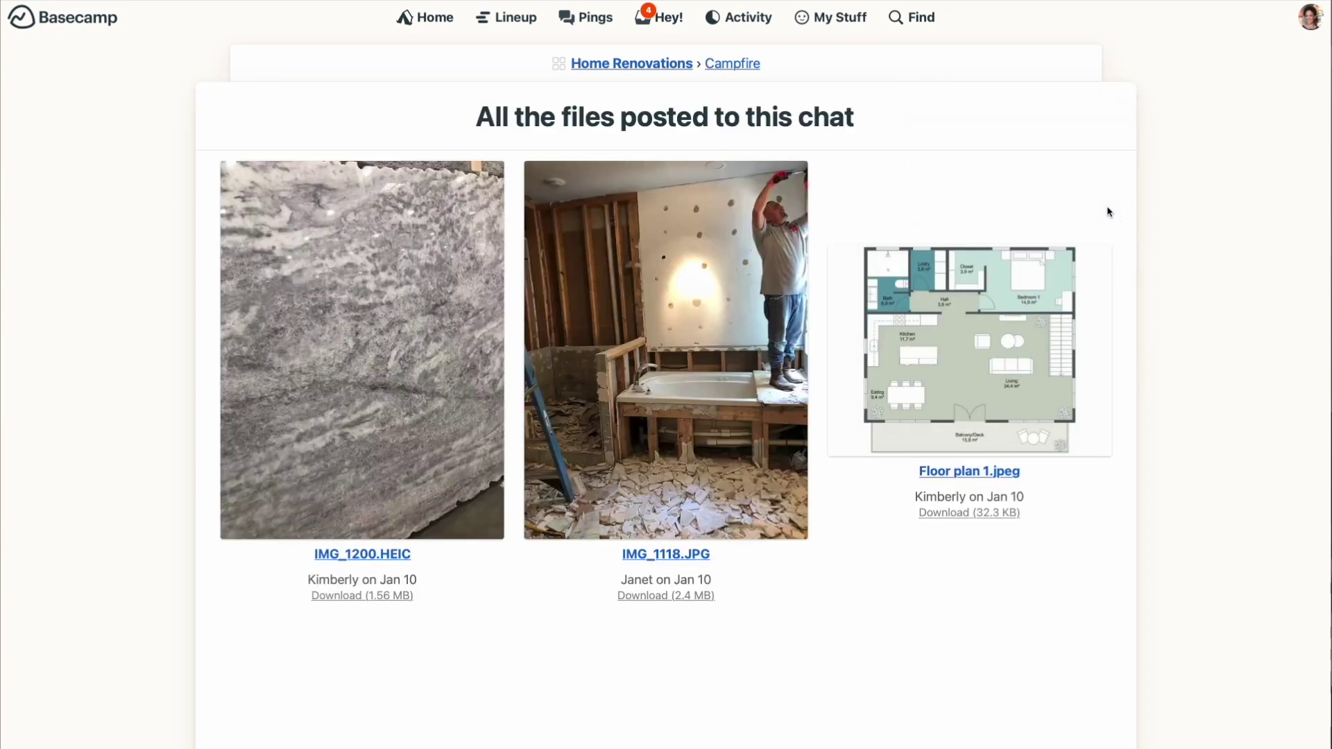